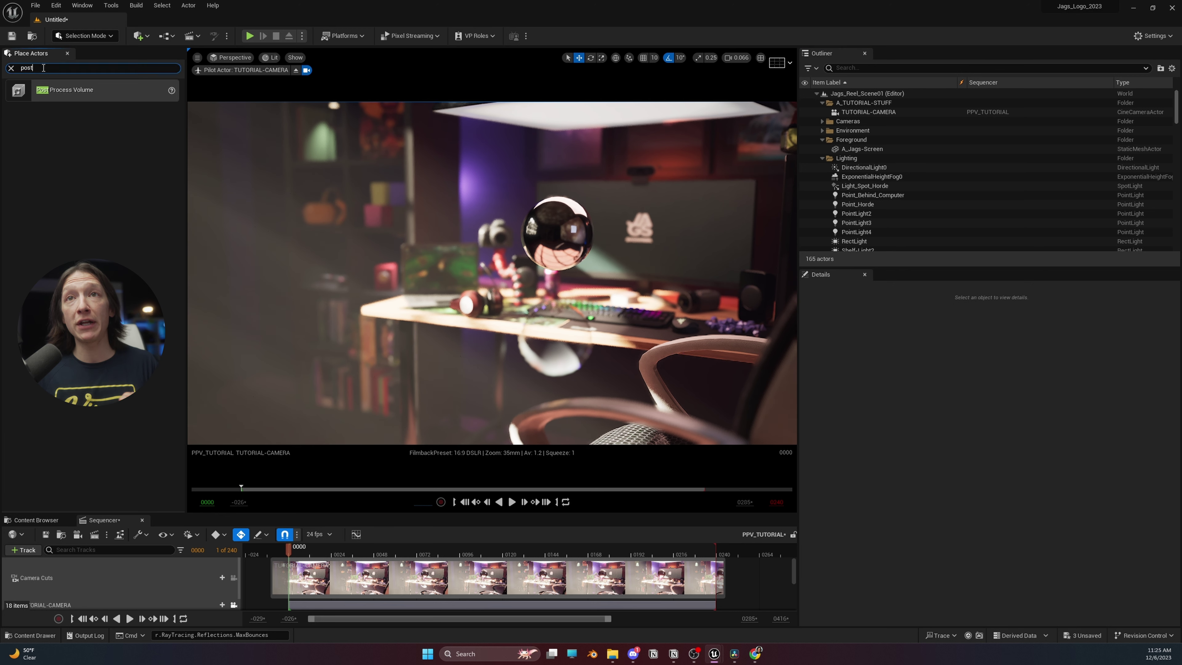
# Step: Place a Post Process Volume from the Quick Add menu into the desk scene viewport
pyautogui.click(139, 36)
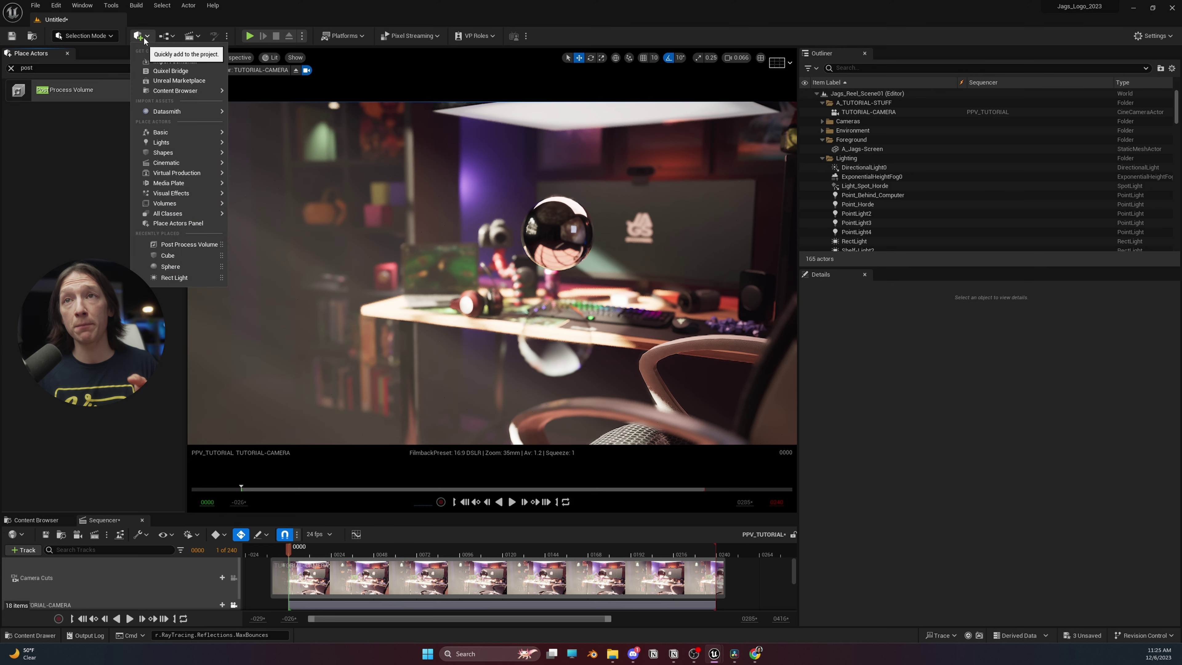
pyautogui.moveTo(65, 89); pyautogui.dragTo(438, 369)
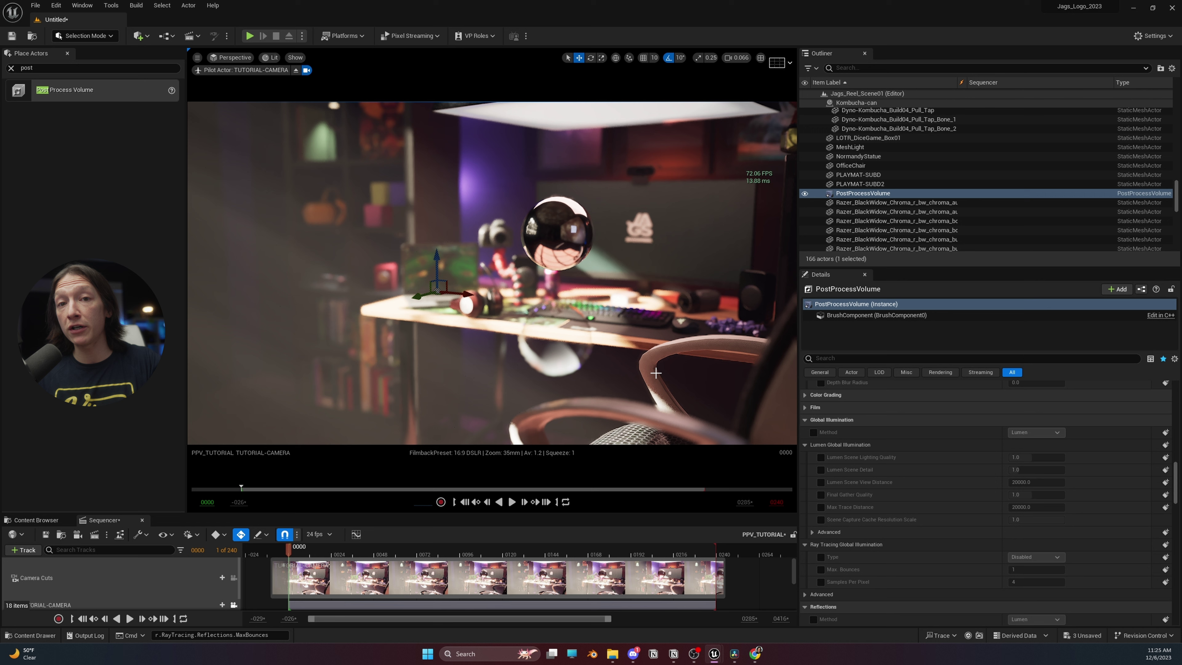
# Step: Reset the volume's location to the world origin and enable Infinite Extent (Unbound)
pyautogui.scroll(6, 988, 433)
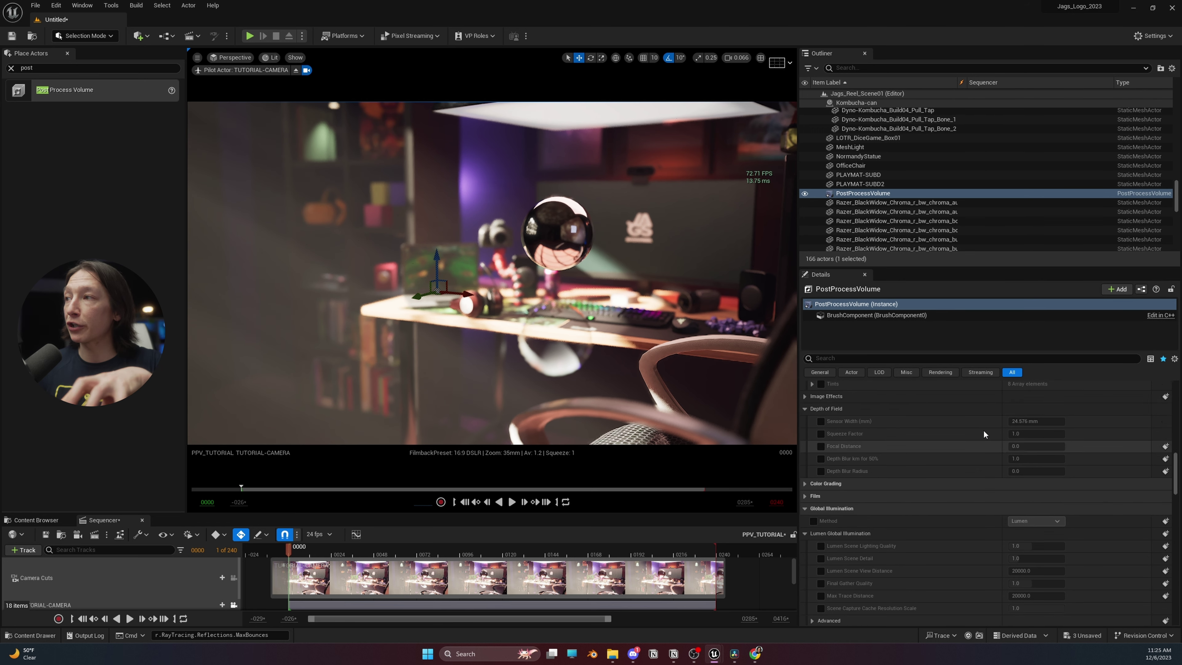
pyautogui.scroll(-5, 988, 433)
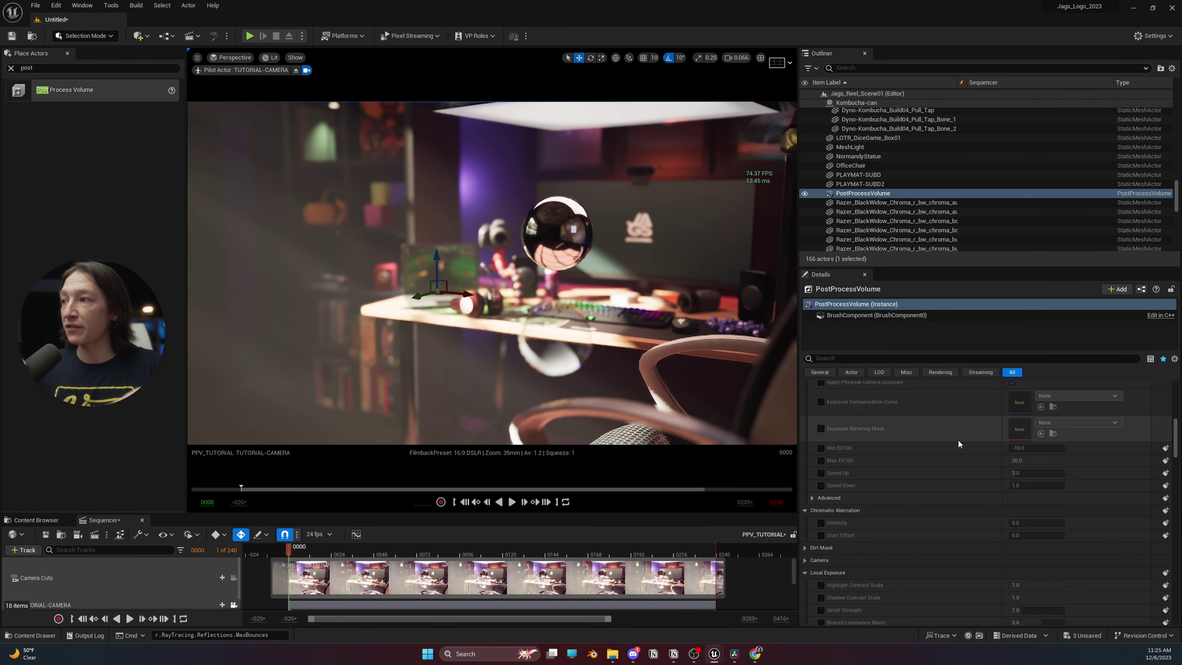
pyautogui.scroll(6, 977, 449)
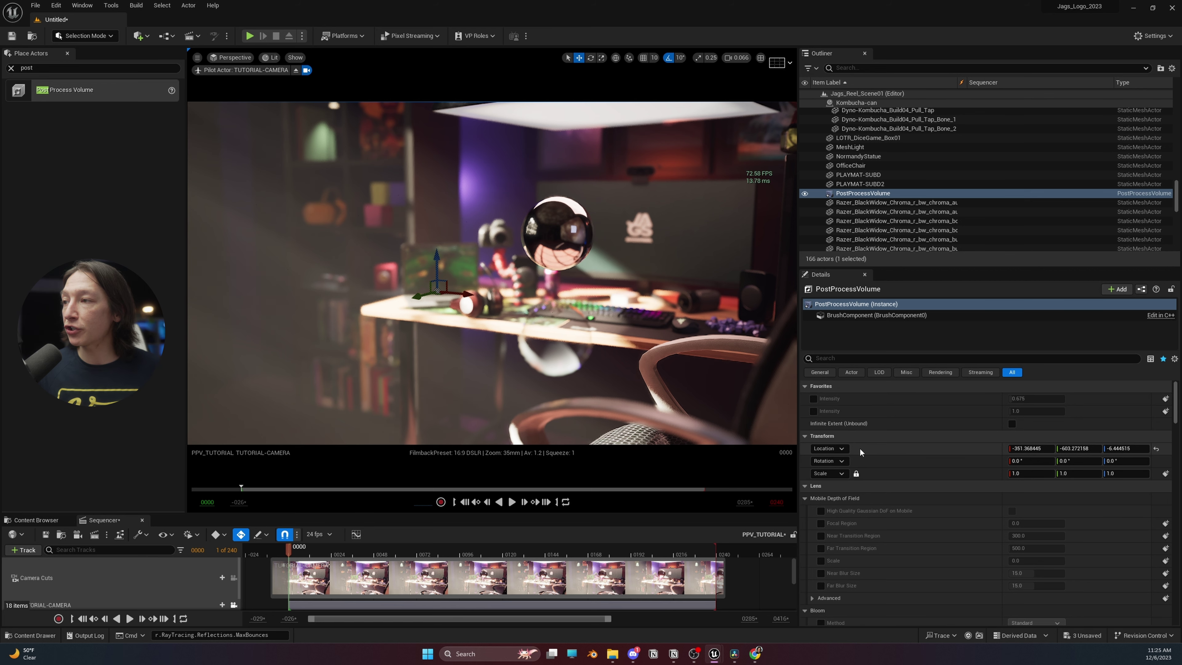
pyautogui.click(1156, 449)
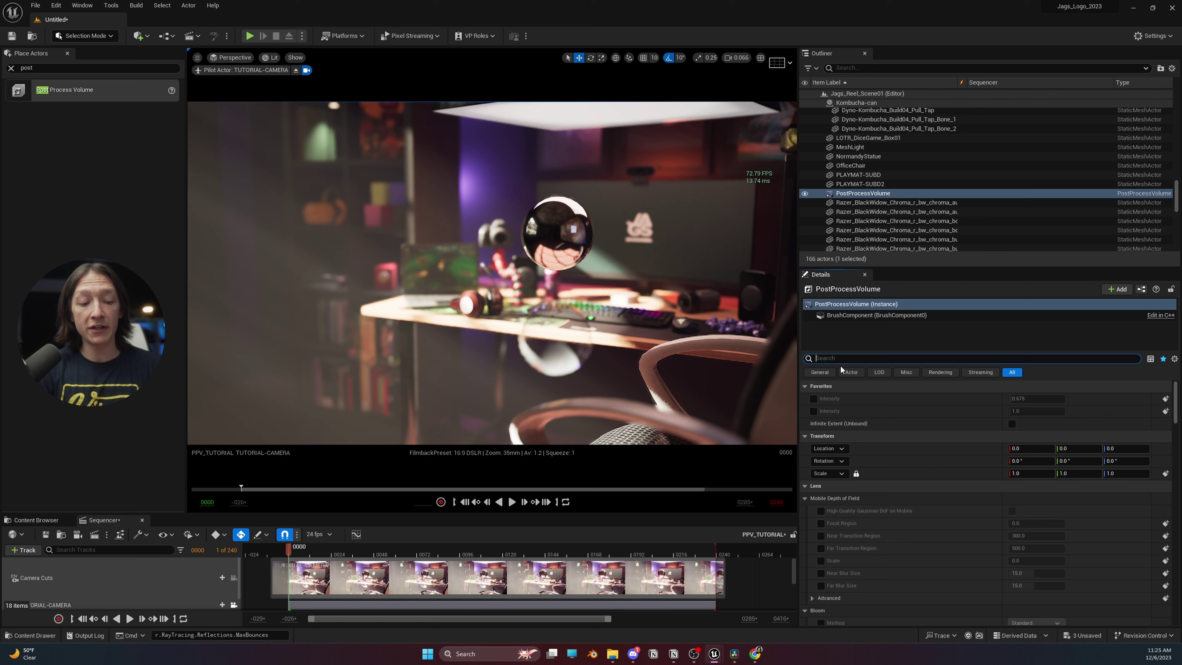
pyautogui.write('unb')
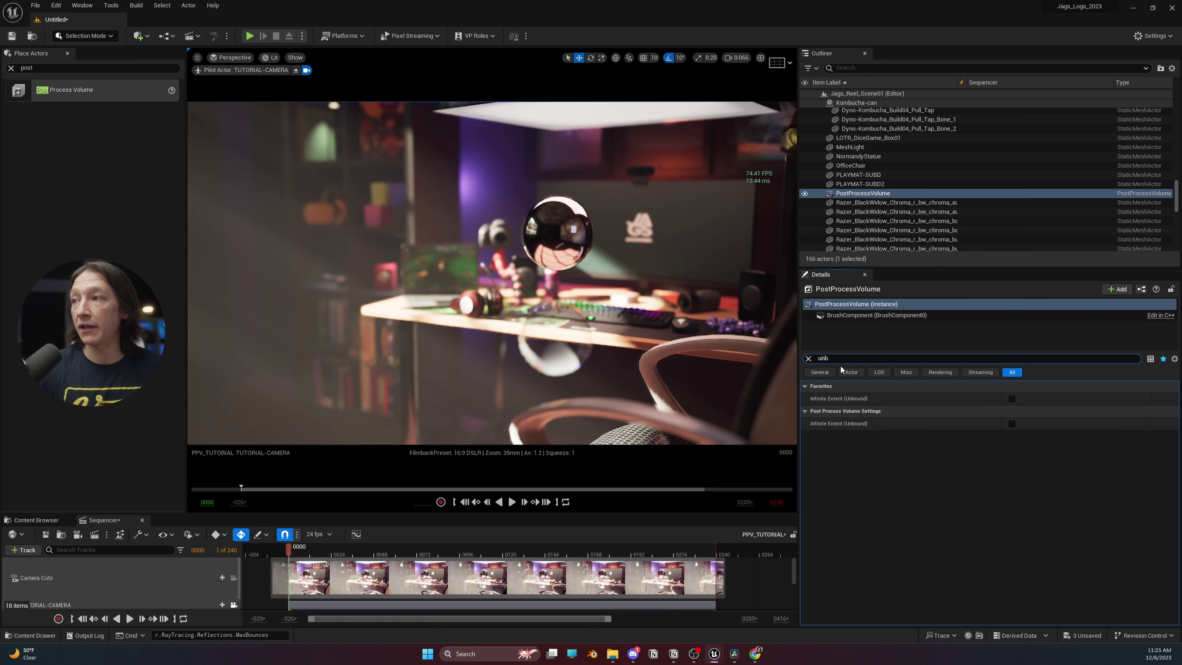
pyautogui.click(1012, 399)
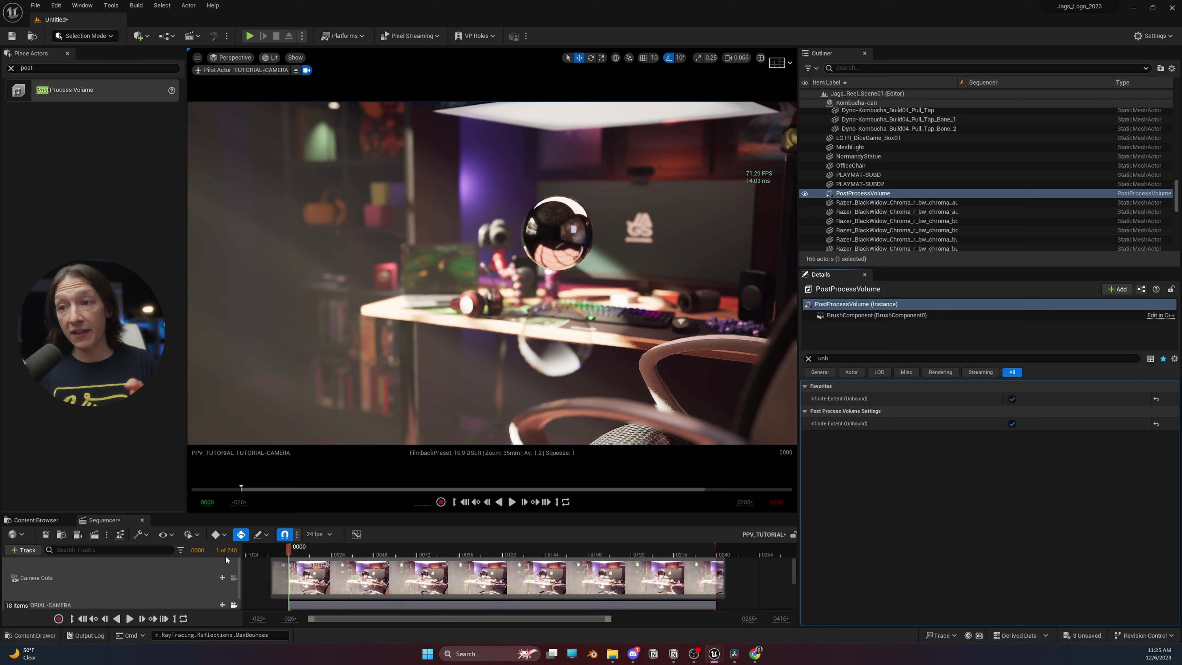
# Step: Move the PostProcessVolume into the A_TUTORIAL-STUFF Outliner folder
pyautogui.rightClick(871, 195)
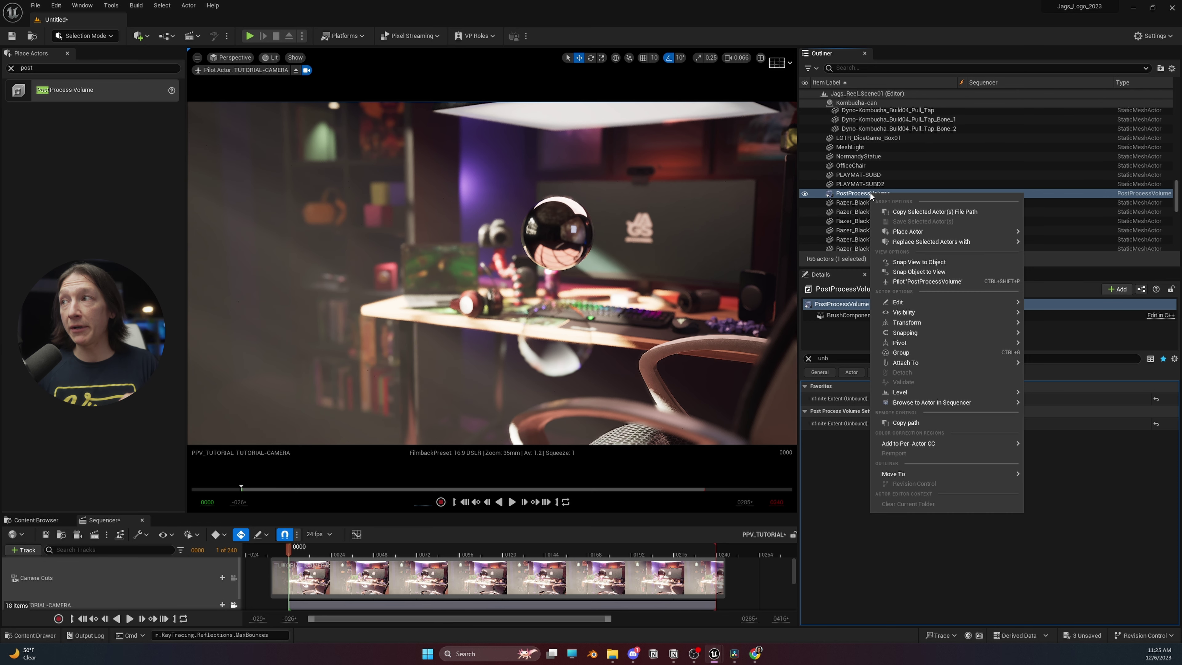
pyautogui.moveTo(972, 474)
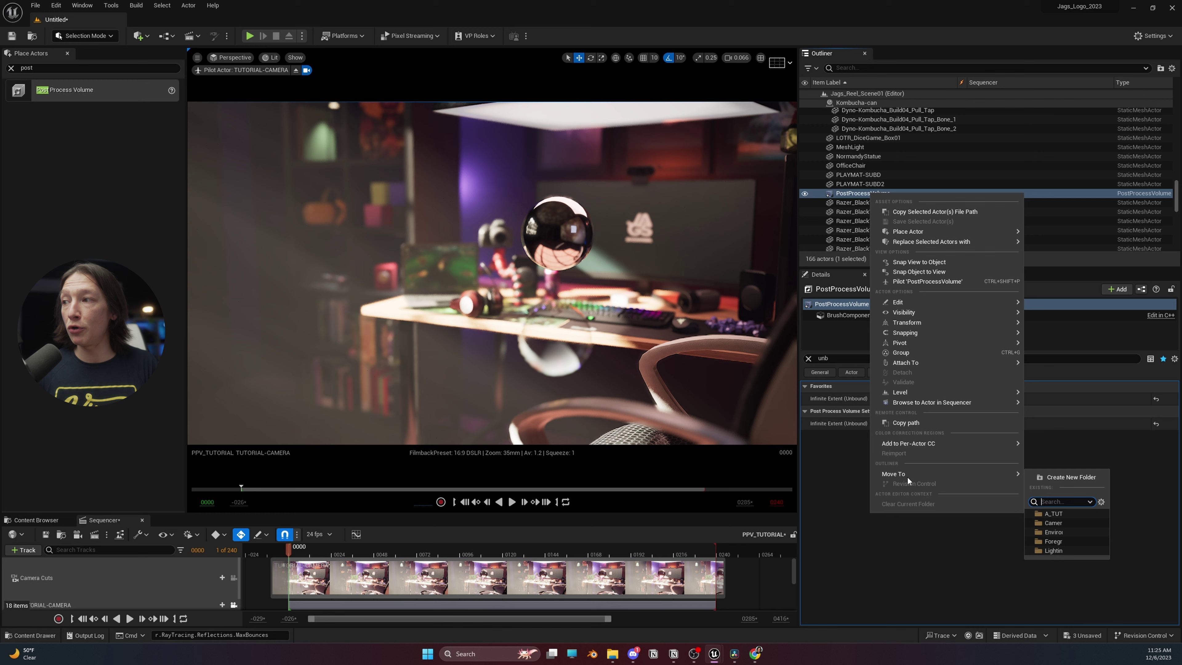
pyautogui.click(1052, 515)
pyautogui.scroll(10, 1042, 153)
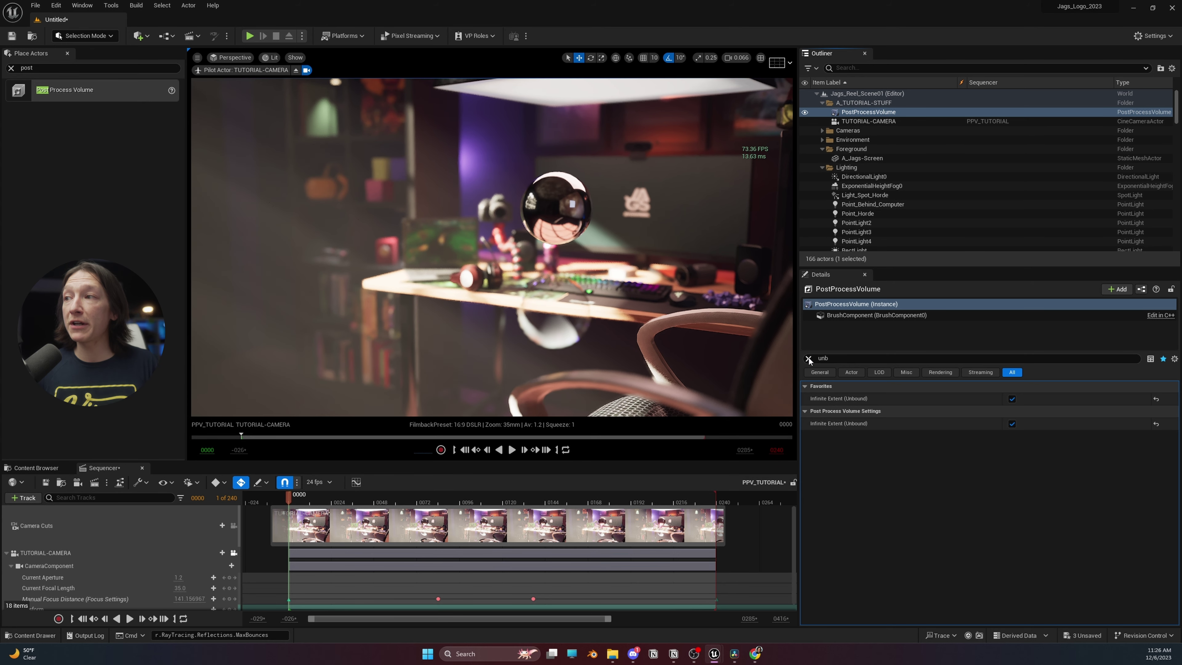
# Step: Override Metering Mode and Exposure Compensation, trying a brighter compensation and undoing it
pyautogui.click(808, 359)
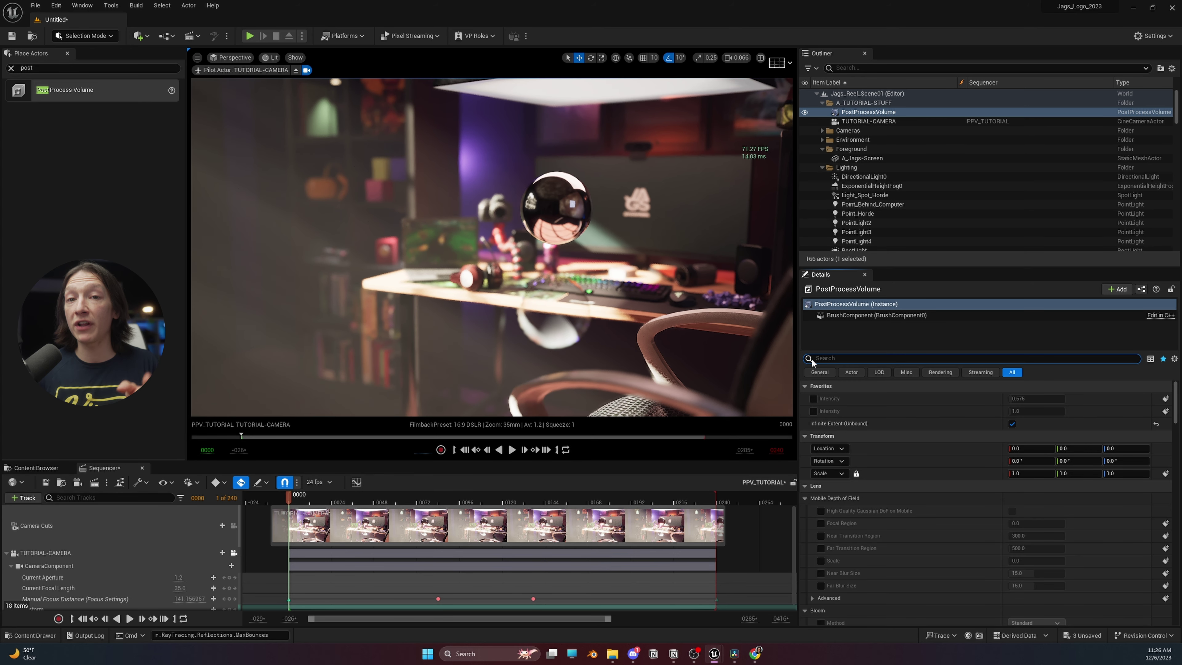
pyautogui.scroll(-3, 861, 503)
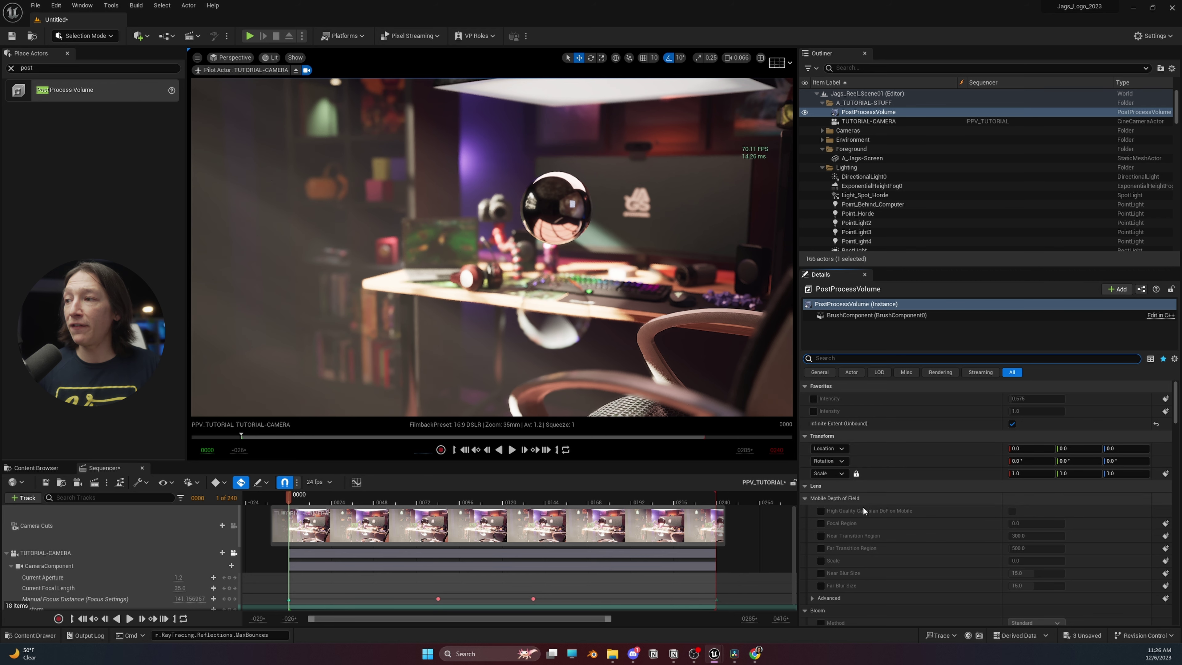
pyautogui.scroll(-6, 823, 518)
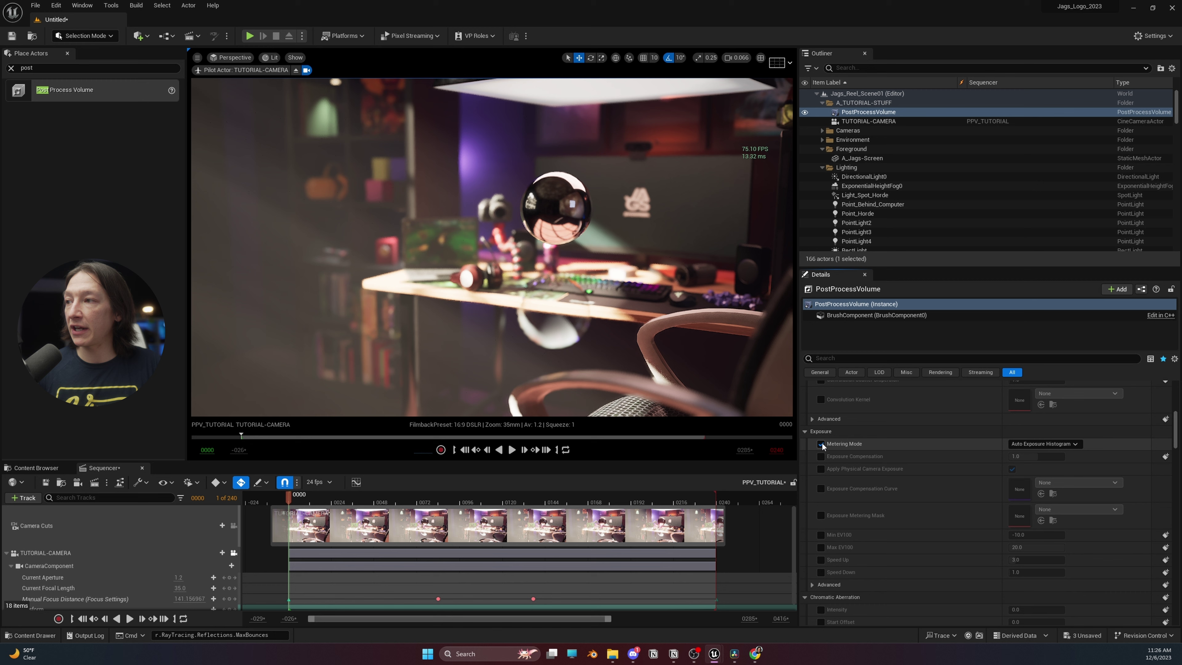
pyautogui.click(821, 442)
pyautogui.click(821, 457)
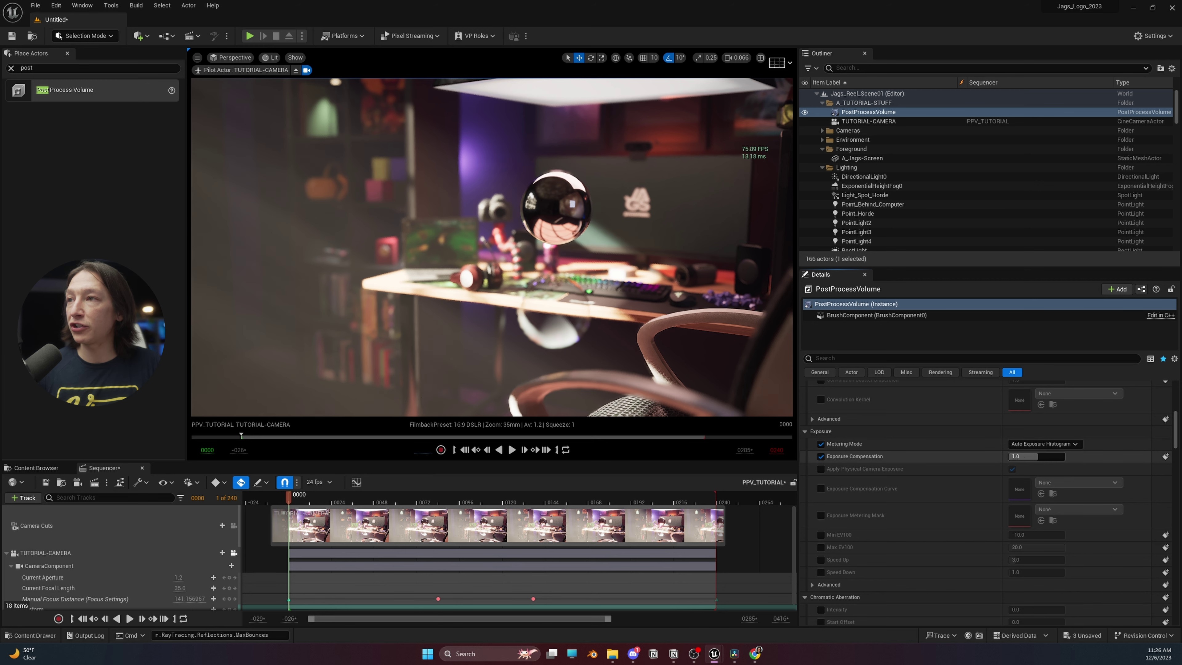
pyautogui.moveTo(1024, 457)
pyautogui.mouseDown()
pyautogui.moveTo(1056, 456)
pyautogui.moveTo(1024, 456)
pyautogui.moveTo(1043, 456)
pyautogui.mouseUp()
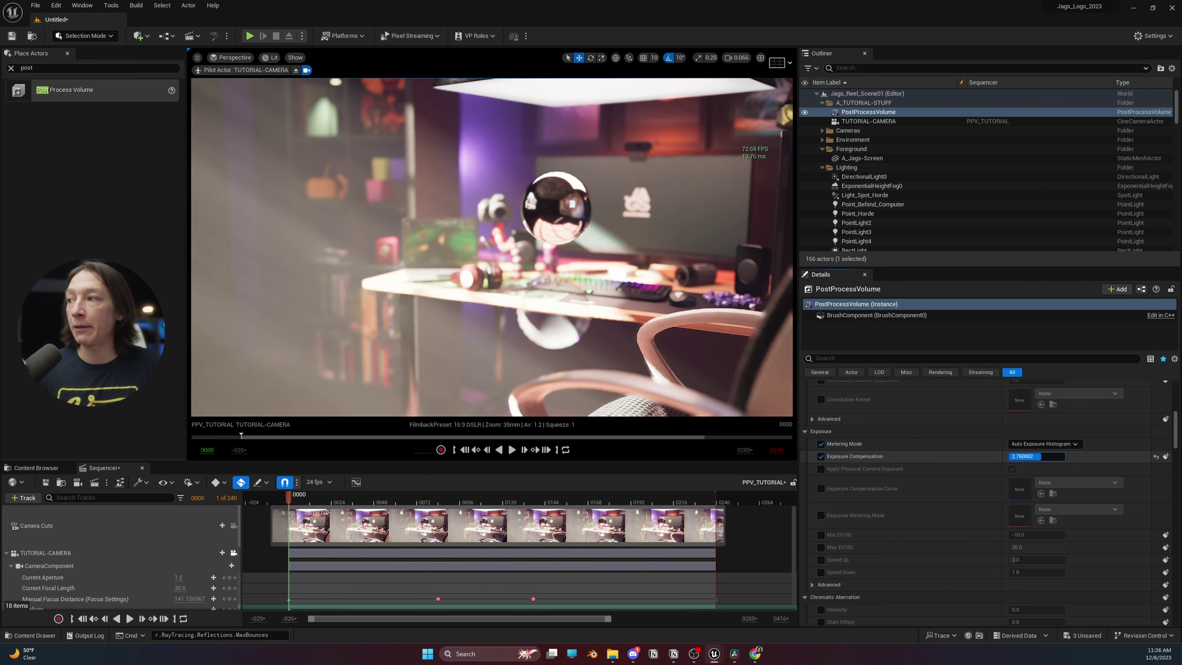
pyautogui.hotkey('ctrl', 'z')
# Step: Leave the tutorial camera view, push Exposure Compensation to about 5.56, then reset it to 1.0
pyautogui.click(296, 70)
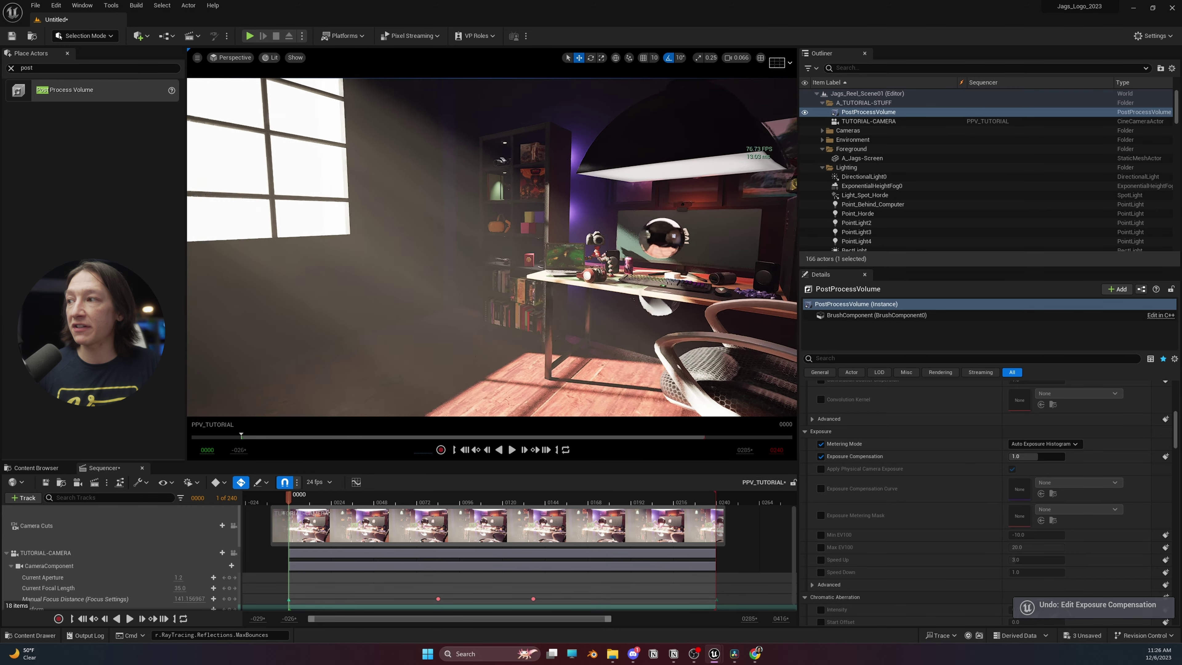
pyautogui.moveTo(1018, 455); pyautogui.dragTo(1047, 456)
pyautogui.moveTo(474, 298); pyautogui.dragTo(473, 298, button='right')
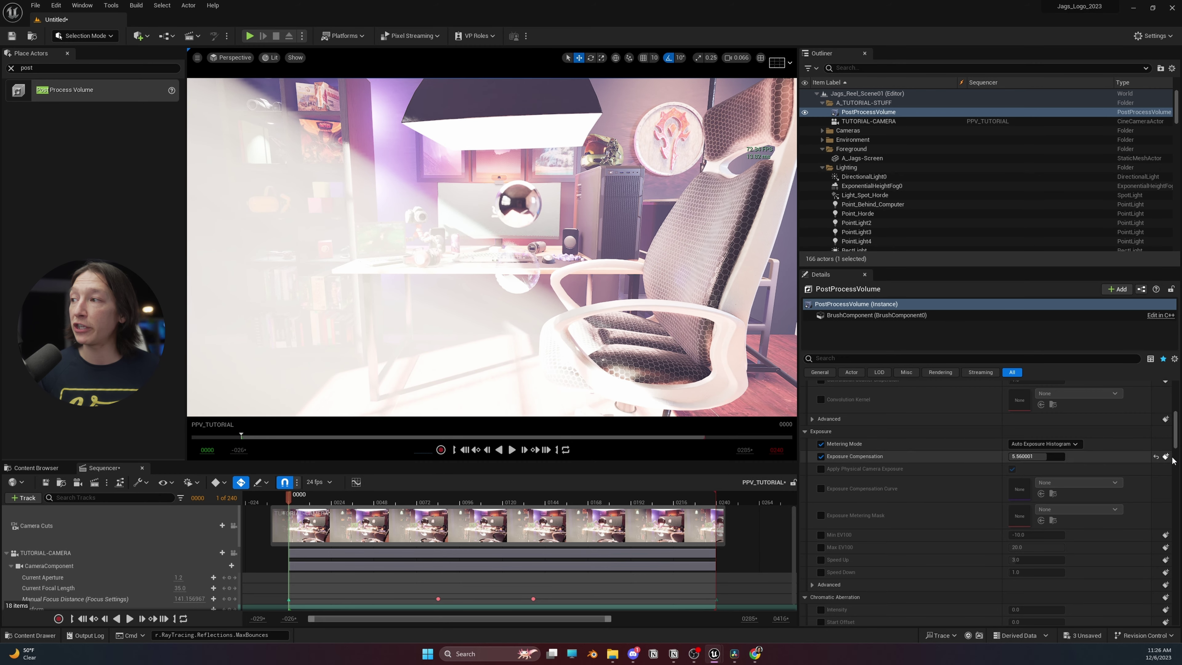
pyautogui.click(1156, 457)
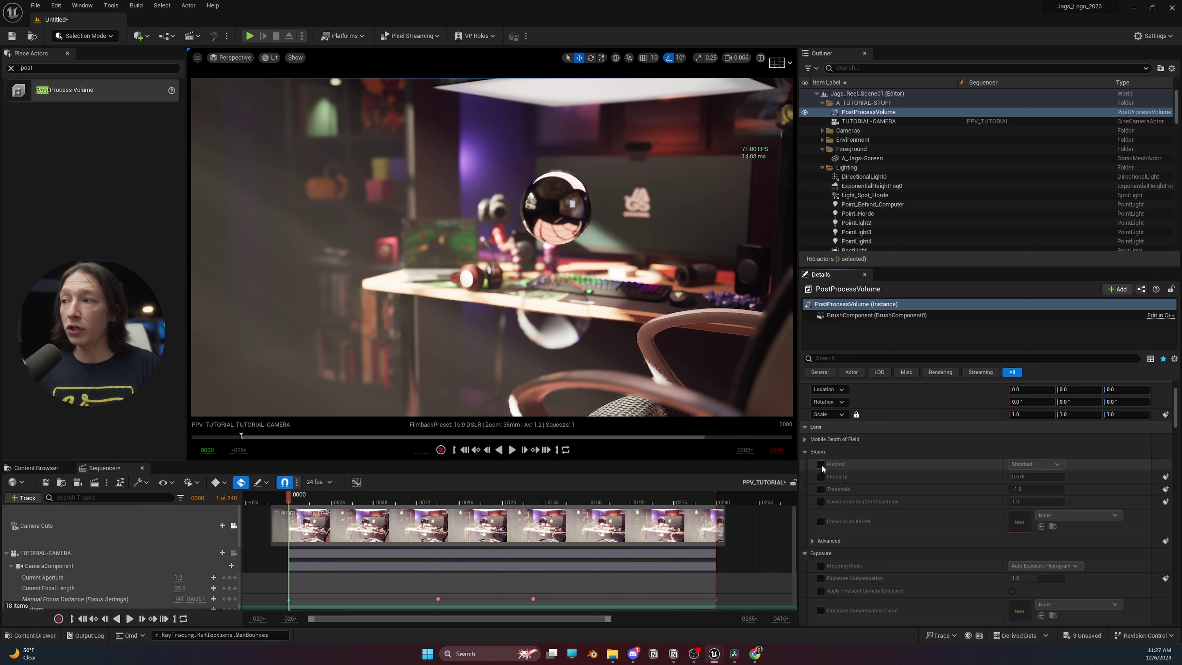
# Step: Override the bloom method, keeping it on Standard
pyautogui.click(821, 464)
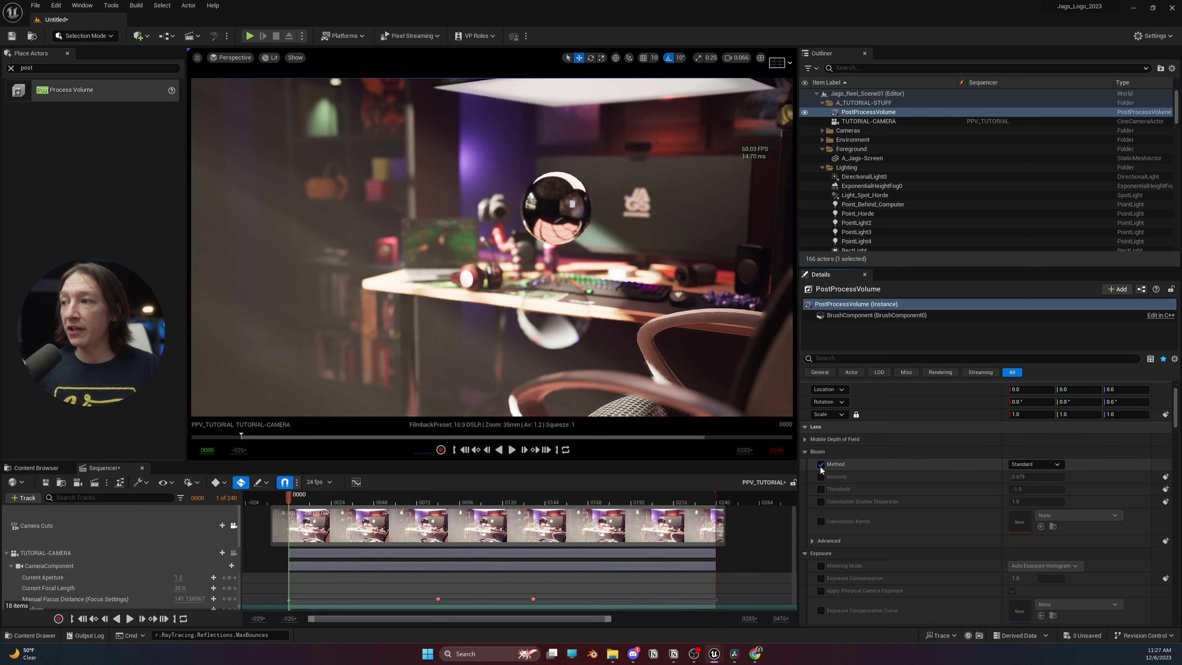
pyautogui.click(1033, 464)
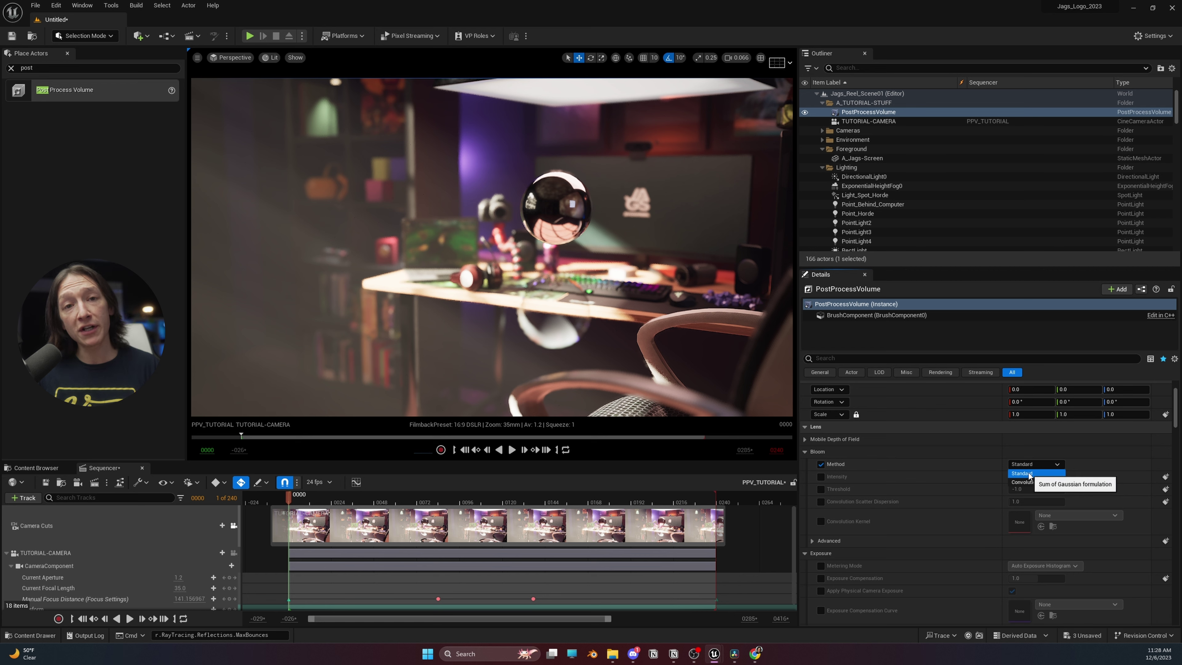
pyautogui.click(1029, 473)
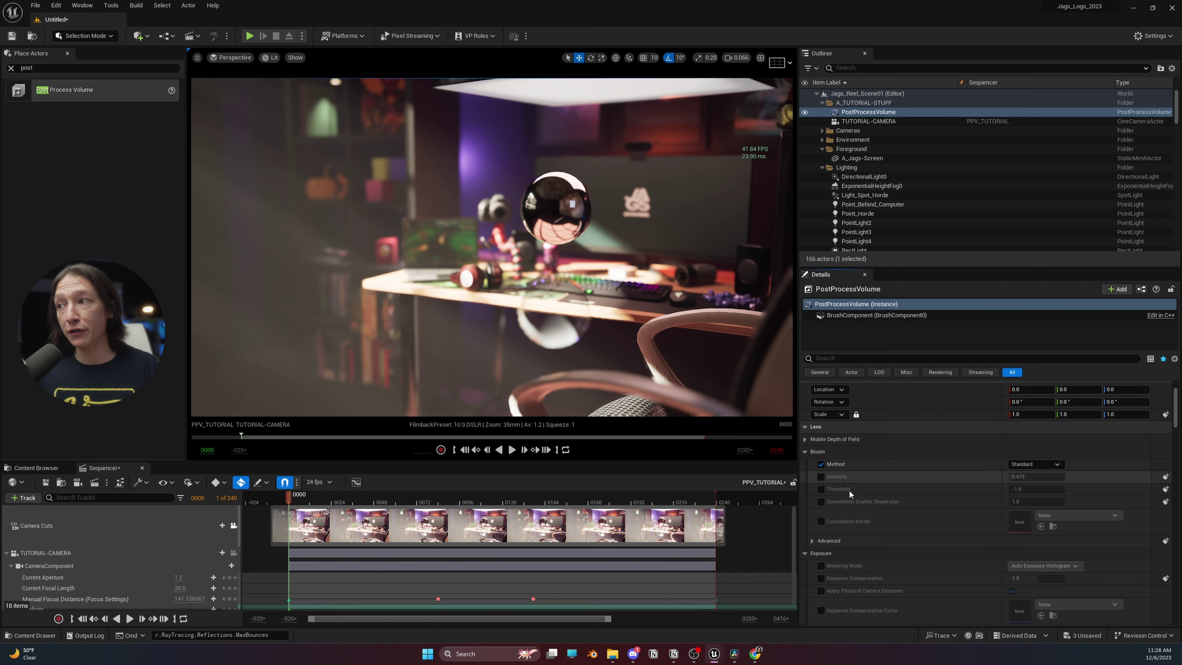
# Step: Override bloom intensity to 3.392 and threshold to 5.12
pyautogui.click(821, 476)
pyautogui.moveTo(1039, 473); pyautogui.dragTo(1070, 473)
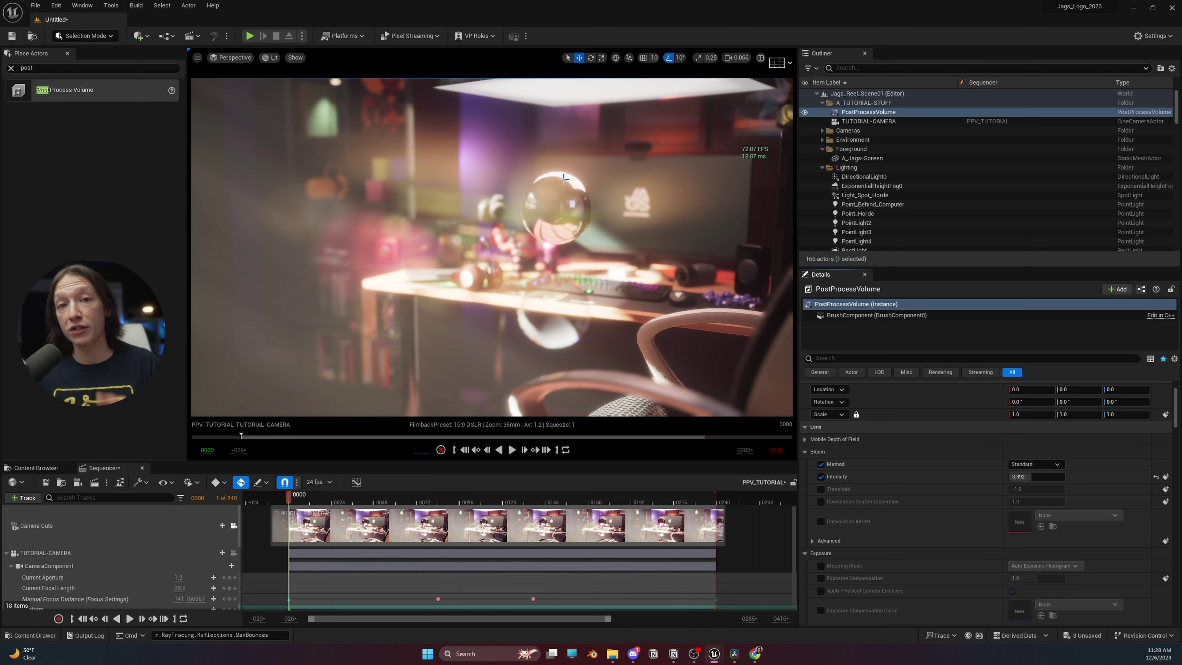
pyautogui.click(821, 489)
pyautogui.moveTo(1036, 489)
pyautogui.mouseDown()
pyautogui.moveTo(1066, 489)
pyautogui.moveTo(1035, 493)
pyautogui.mouseUp()
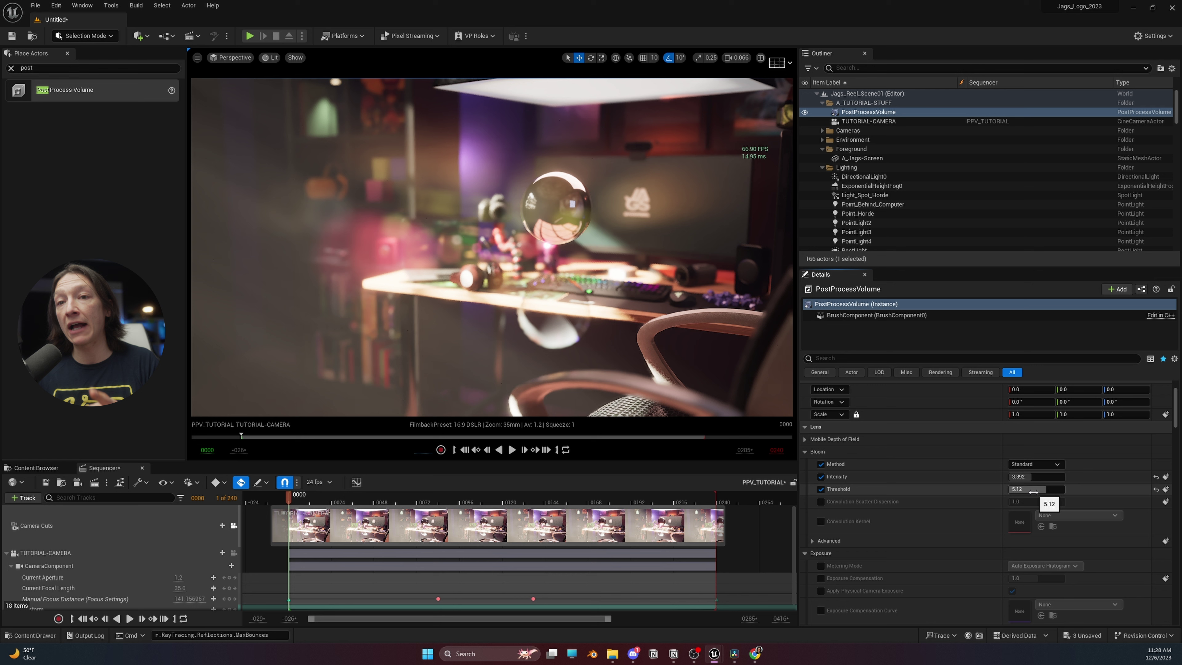
pyautogui.click(1044, 464)
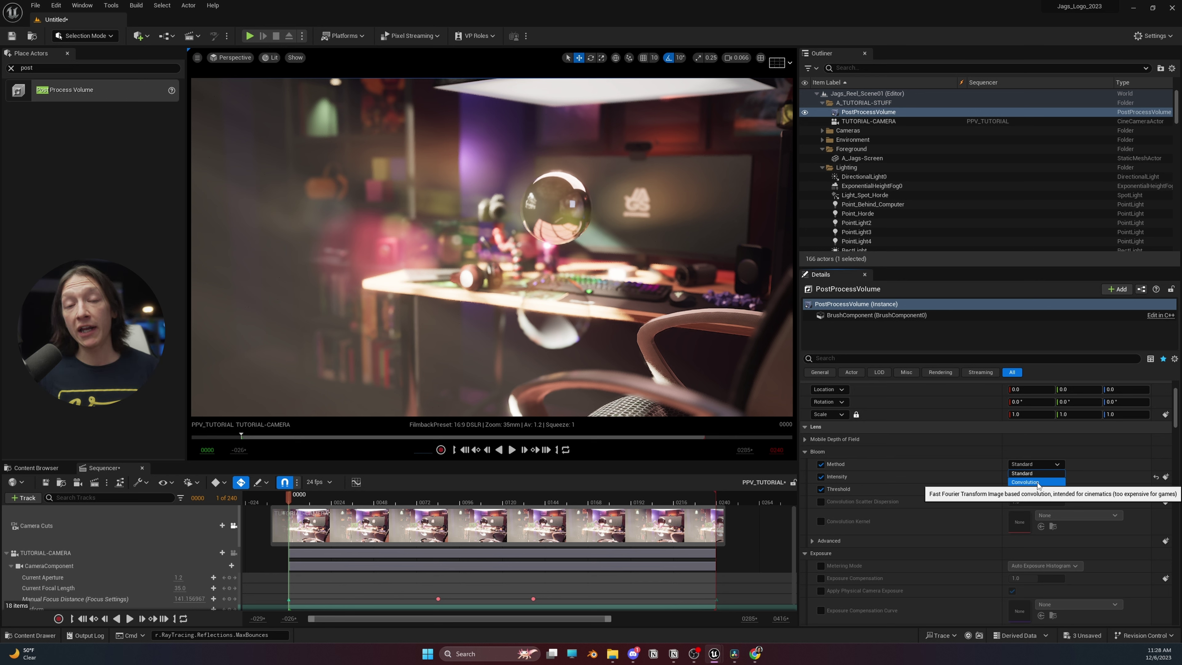
# Step: Switch bloom to Convolution, raise its intensity, and override the Convolution Scale
pyautogui.click(1038, 482)
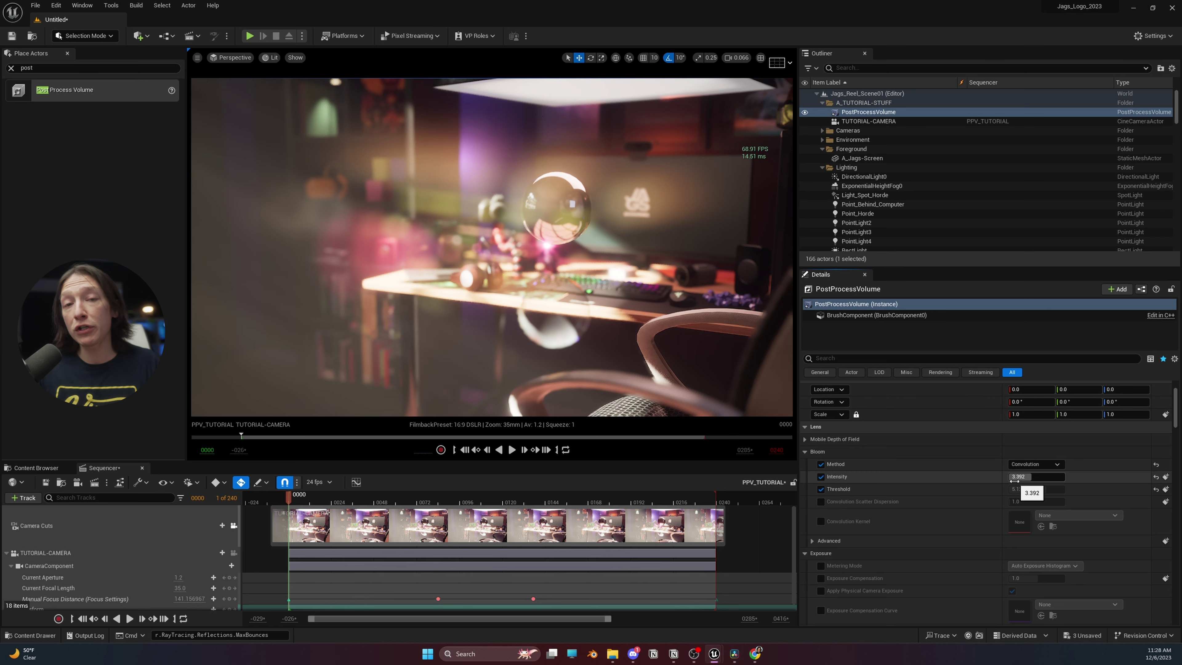
pyautogui.moveTo(1015, 481); pyautogui.dragTo(1034, 481)
pyautogui.click(813, 540)
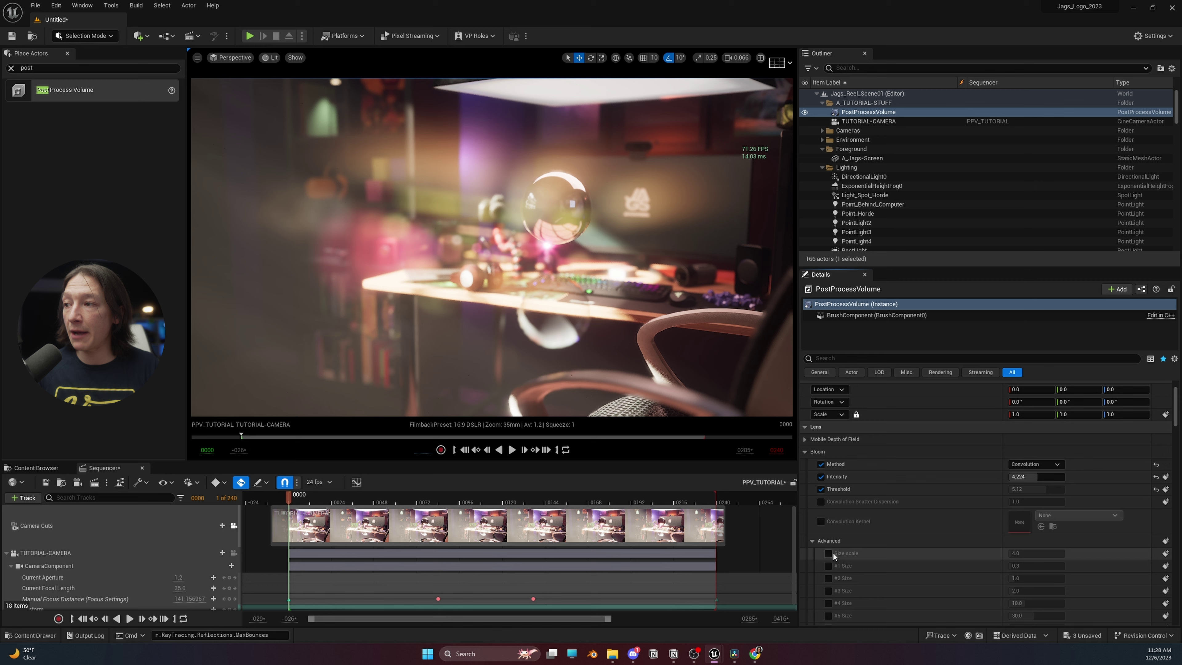
pyautogui.scroll(-5, 831, 552)
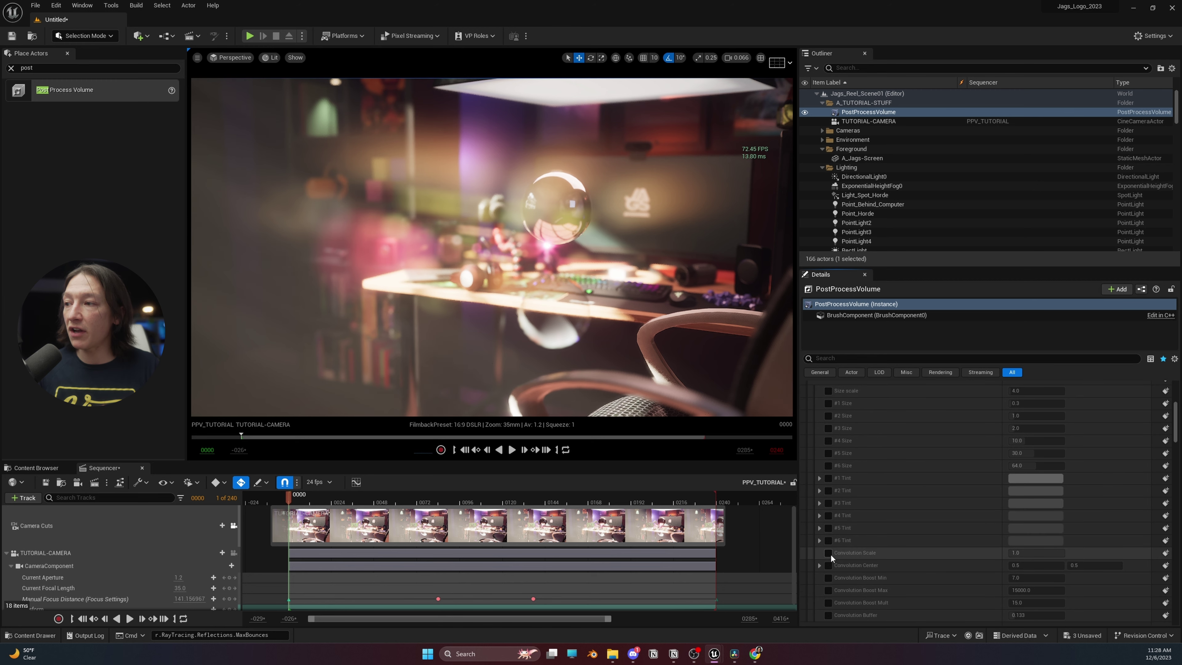
pyautogui.click(828, 552)
pyautogui.click(1036, 553)
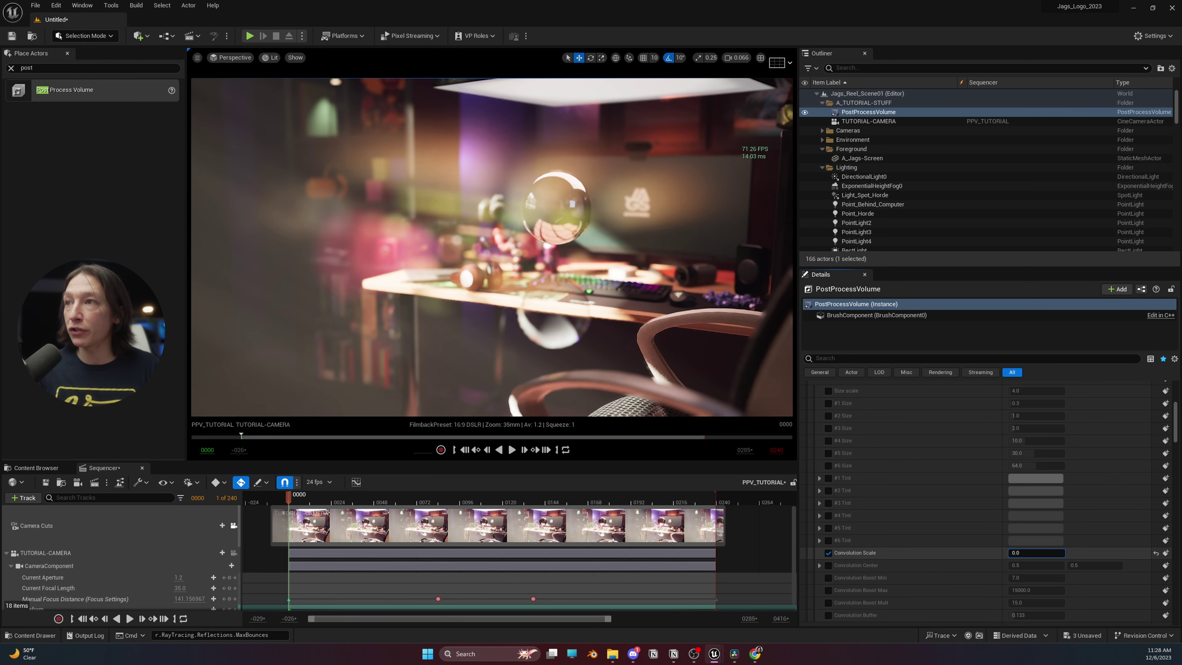
pyautogui.click(906, 564)
pyautogui.scroll(4, 898, 561)
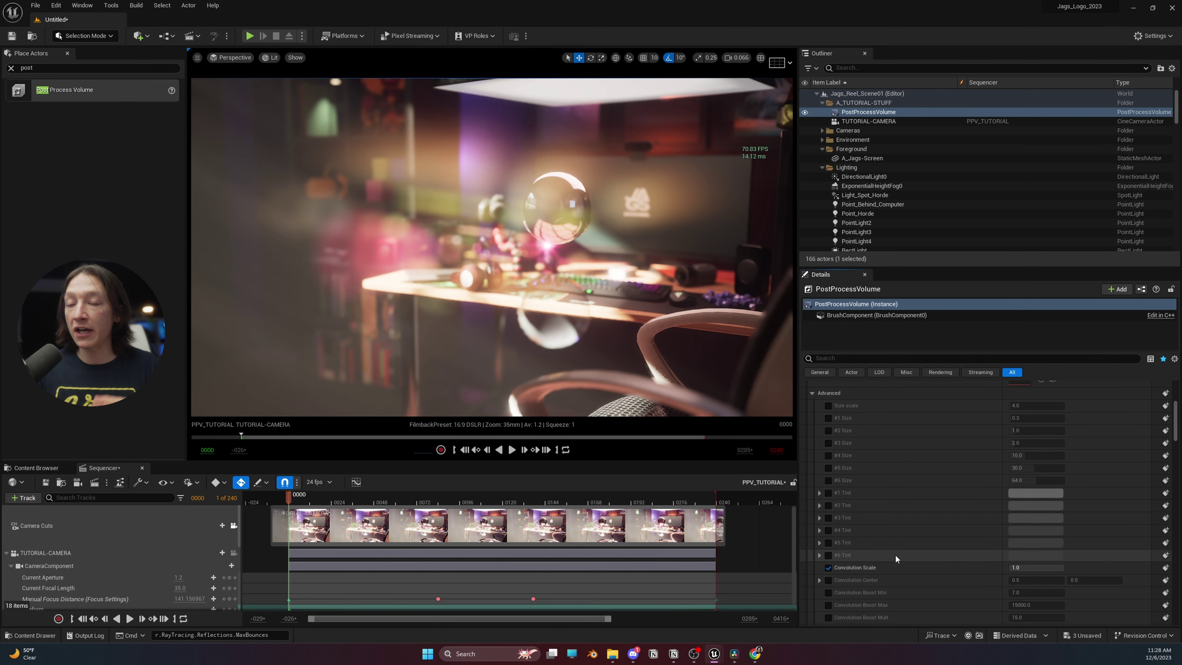
pyautogui.scroll(4, 895, 551)
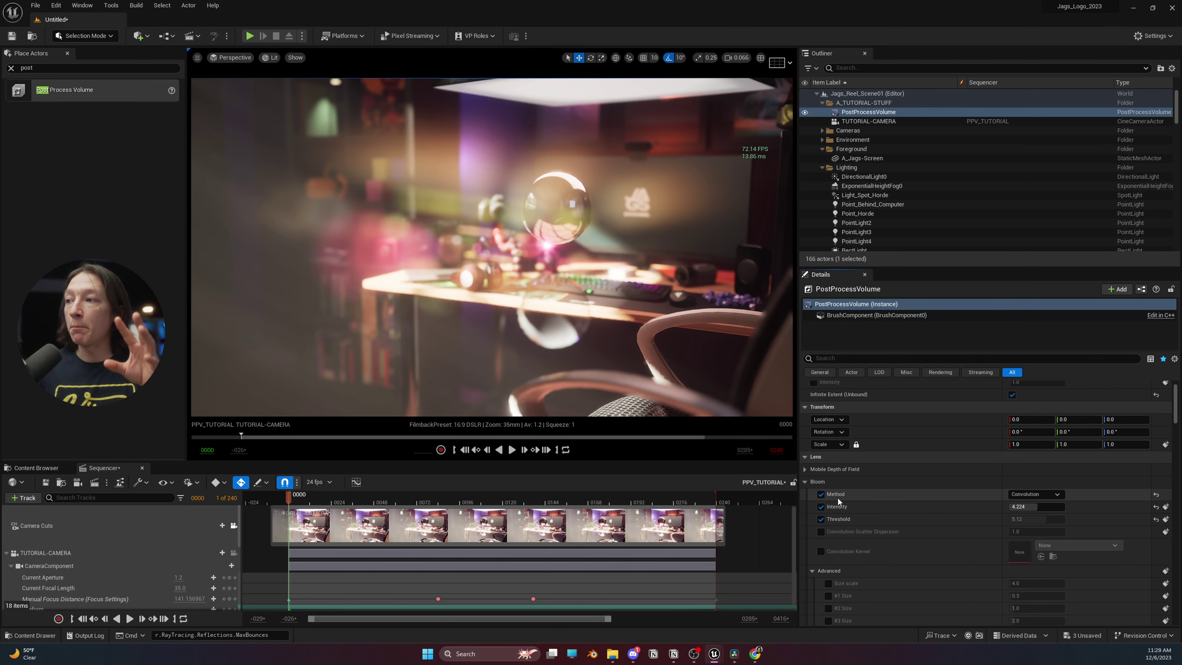
pyautogui.click(1035, 494)
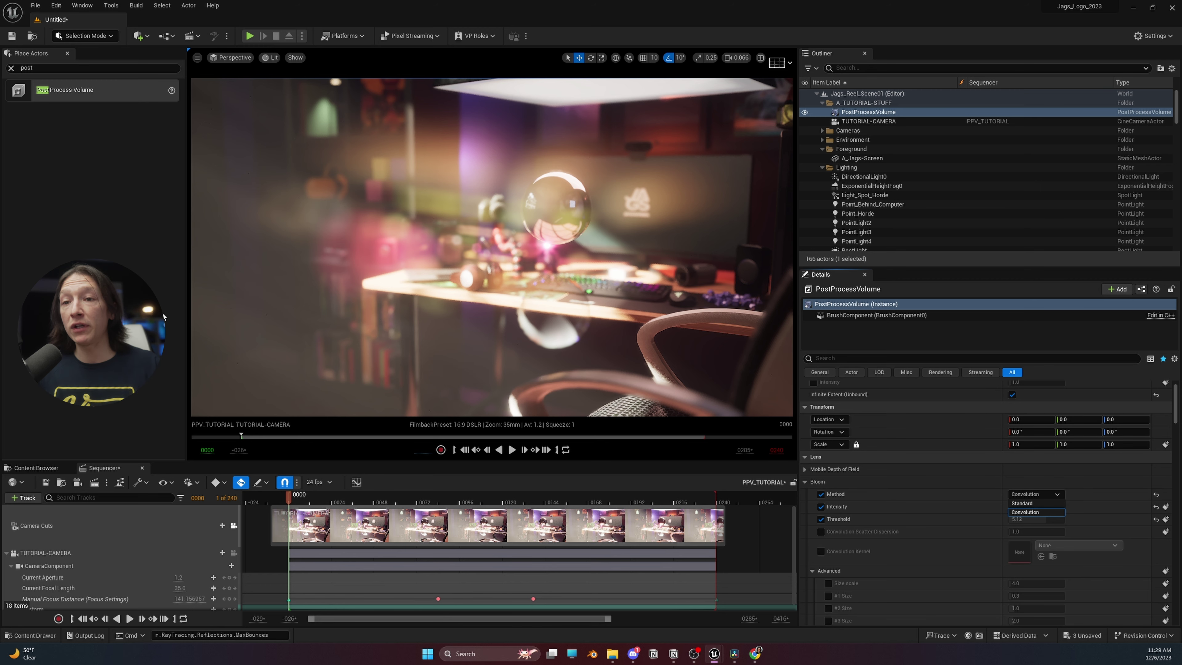
# Step: Jump to frame 19 and toggle the PostProcessVolume's visibility to compare the glow
pyautogui.click(320, 499)
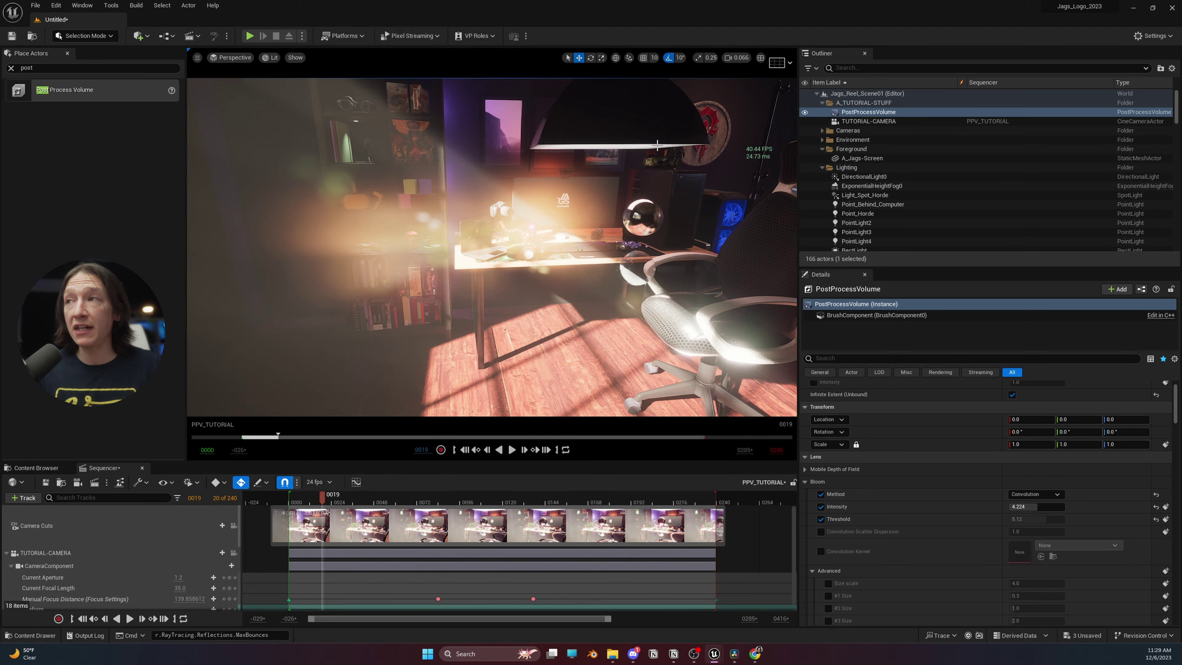
pyautogui.click(805, 112)
pyautogui.click(805, 113)
pyautogui.click(805, 113)
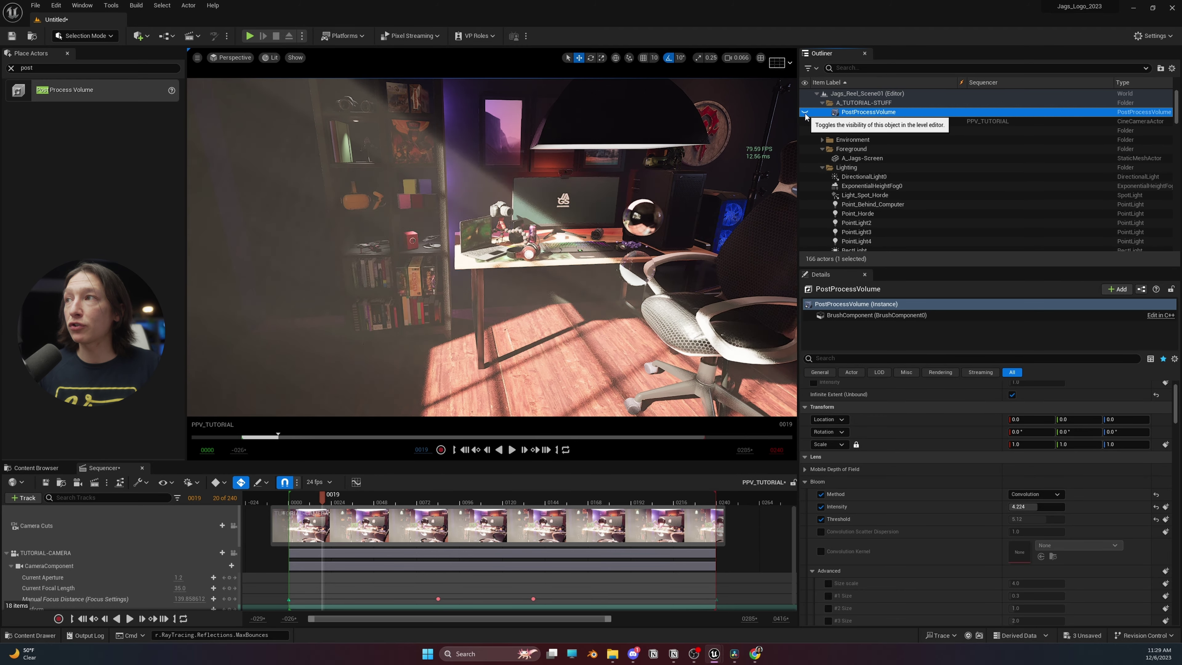
pyautogui.click(804, 113)
pyautogui.click(805, 113)
pyautogui.moveTo(721, 140); pyautogui.dragTo(721, 140, button='right')
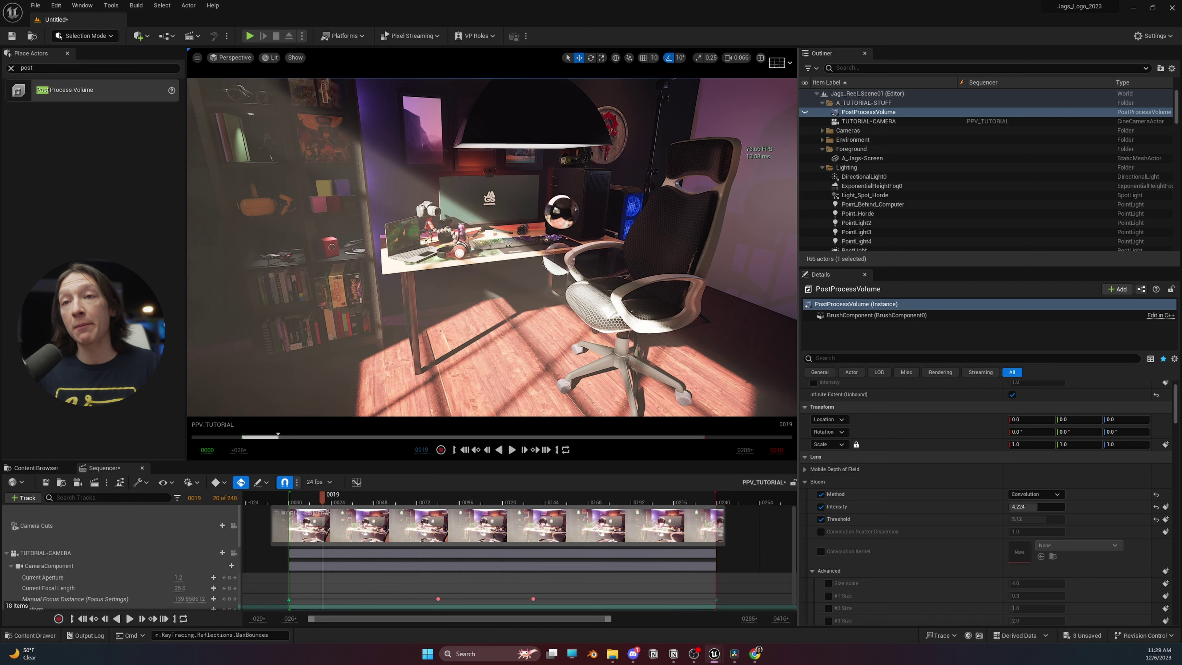
# Step: View through the TUTORIAL-CAMERA, re-show the volume, and select the camera to inspect its settings
pyautogui.click(228, 63)
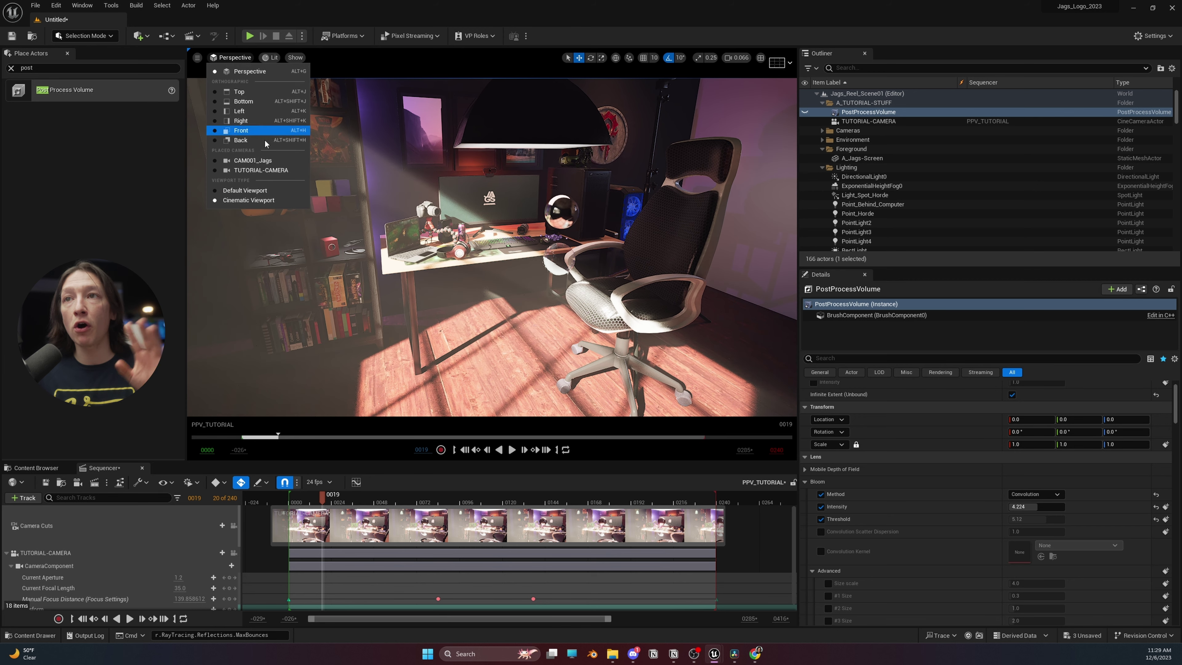
pyautogui.click(285, 176)
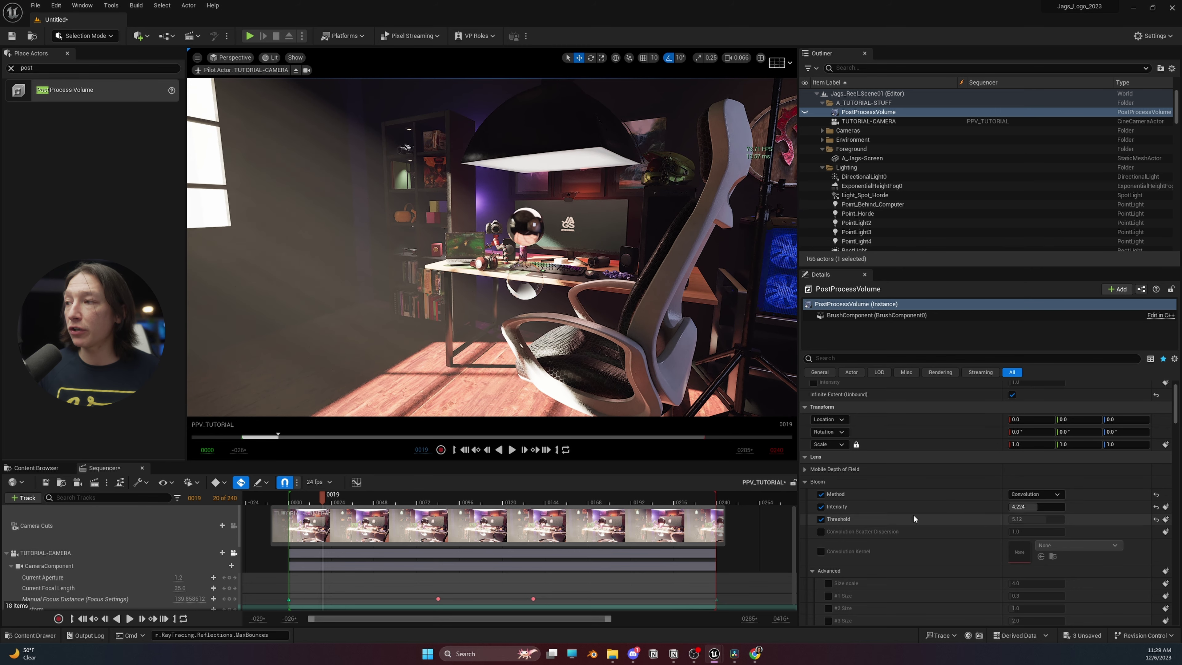
pyautogui.click(307, 71)
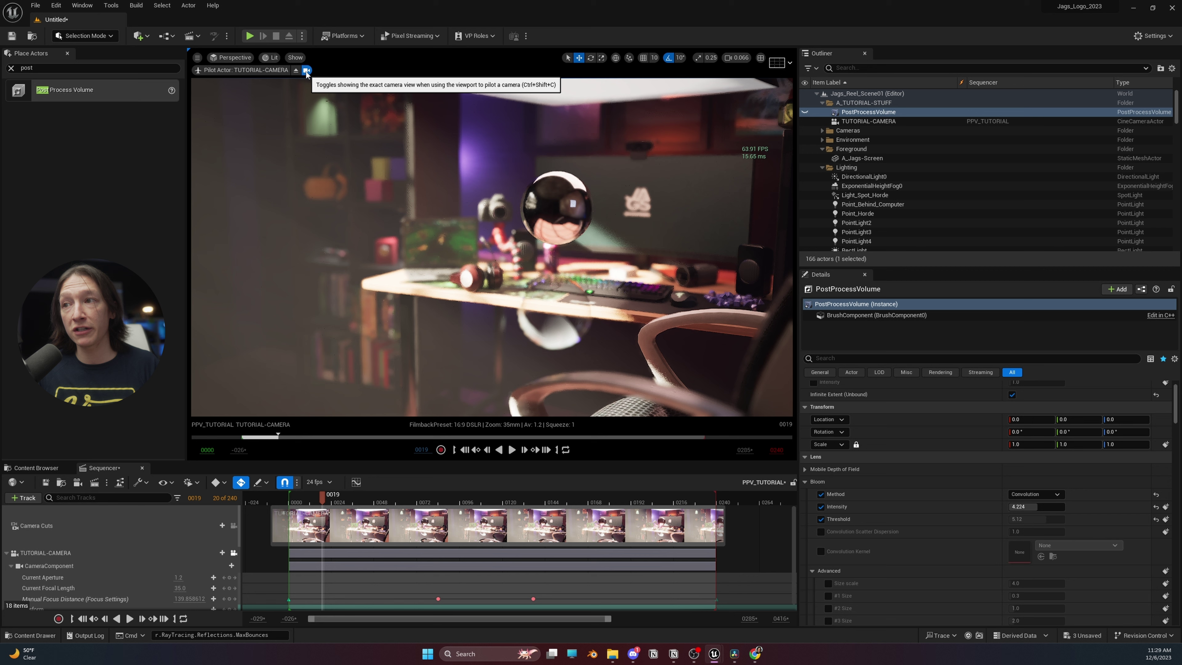
pyautogui.click(804, 112)
pyautogui.click(853, 122)
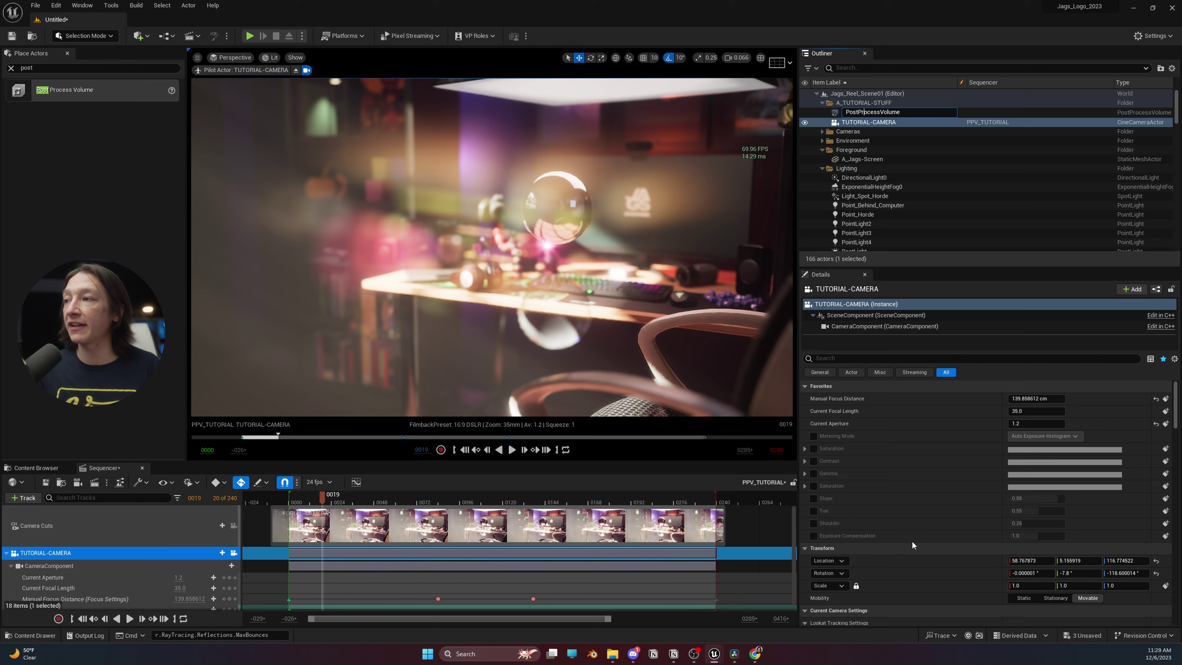
pyautogui.scroll(-4, 889, 482)
pyautogui.scroll(-4, 888, 481)
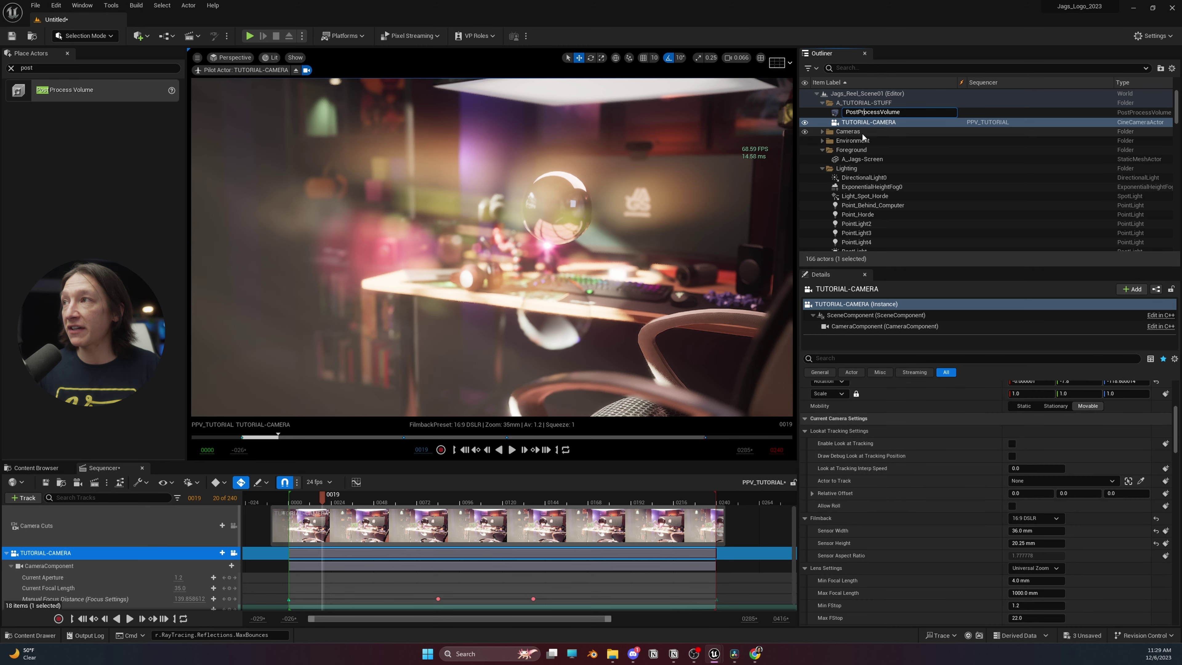
# Step: Override the volume's lens flare intensity to 14.208 and enable the BokehSize override
pyautogui.click(866, 112)
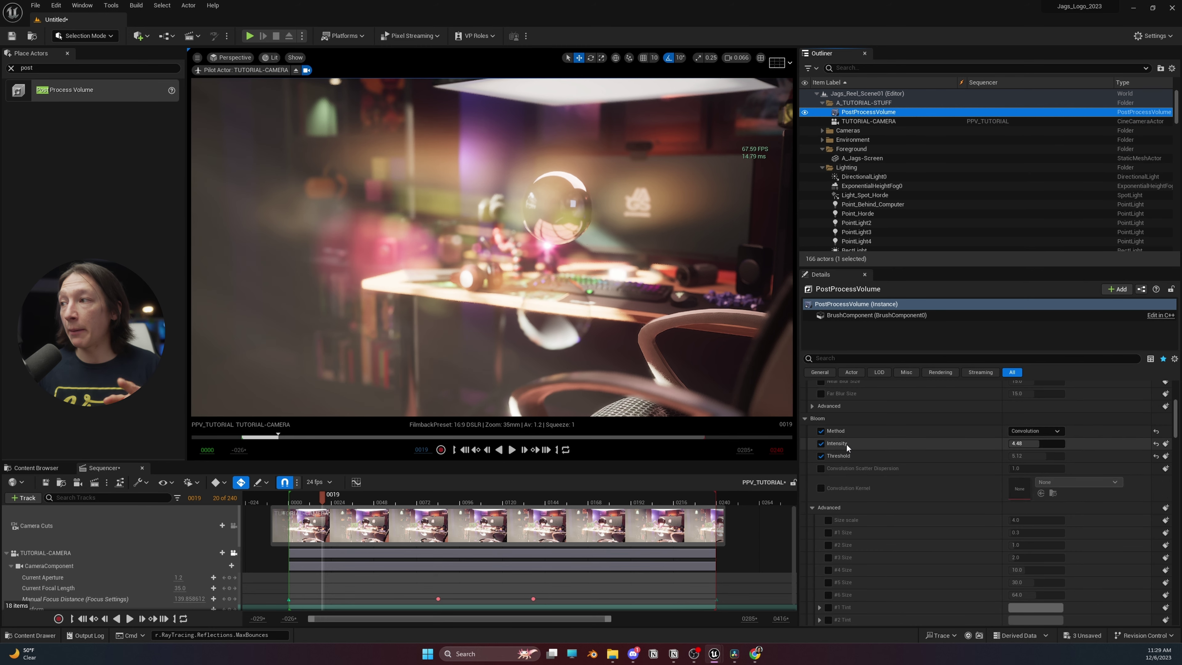
pyautogui.scroll(-10, 847, 444)
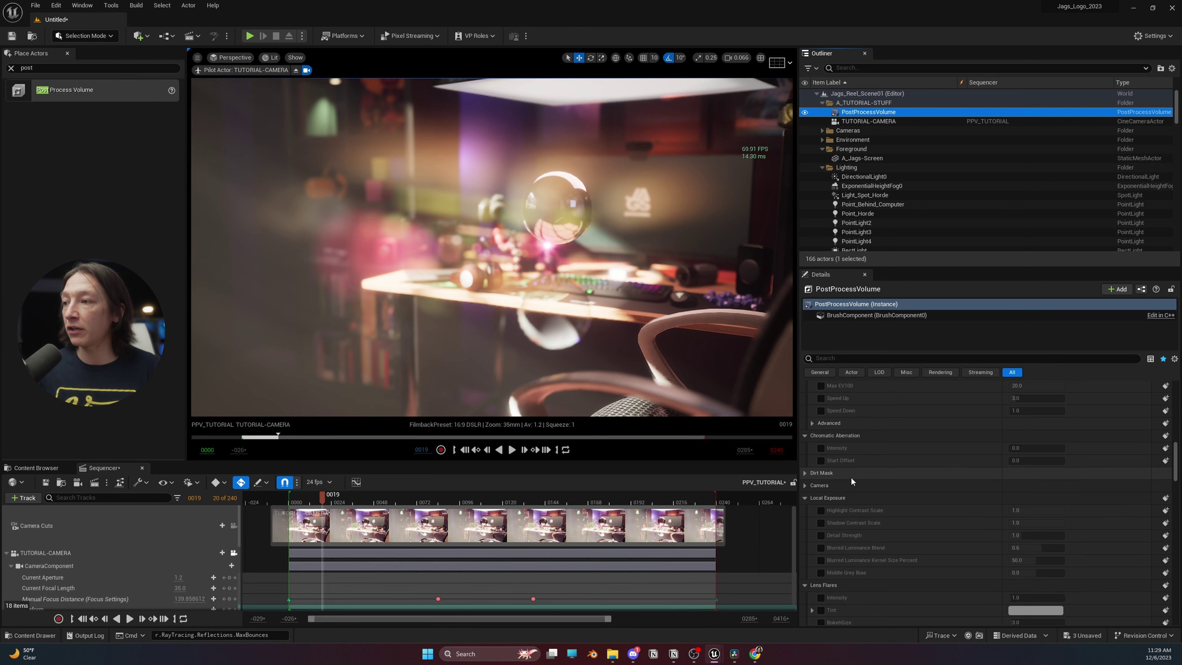
pyautogui.scroll(-4, 840, 462)
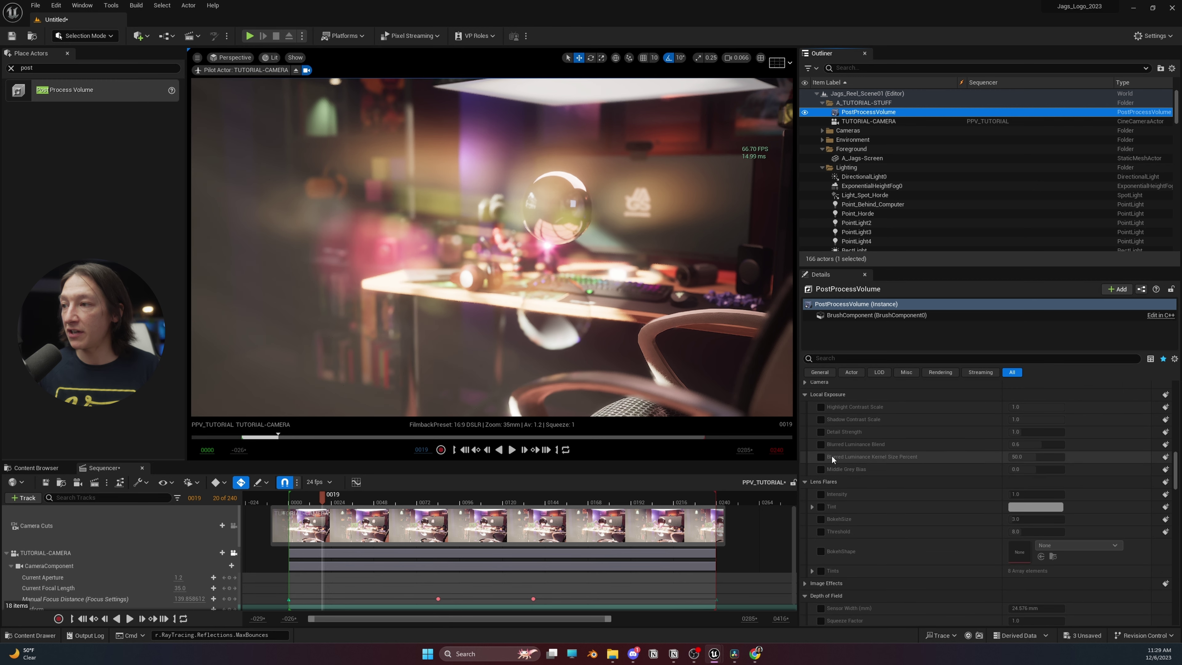
pyautogui.click(821, 495)
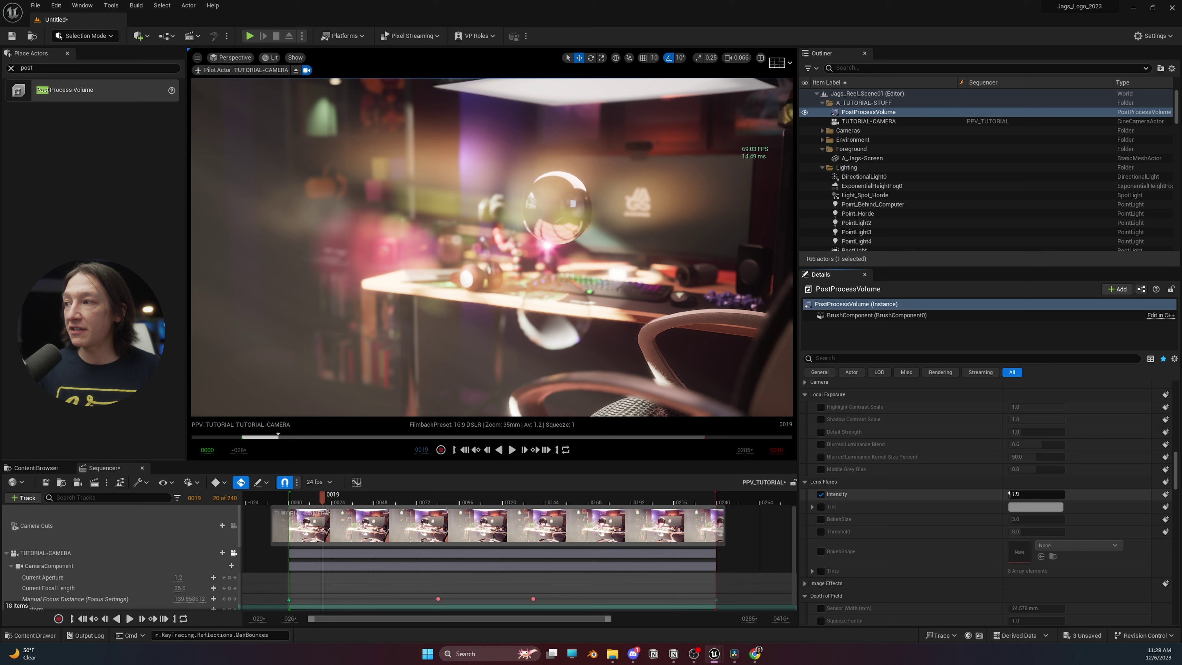
pyautogui.moveTo(1011, 494); pyautogui.dragTo(1037, 529)
pyautogui.click(821, 519)
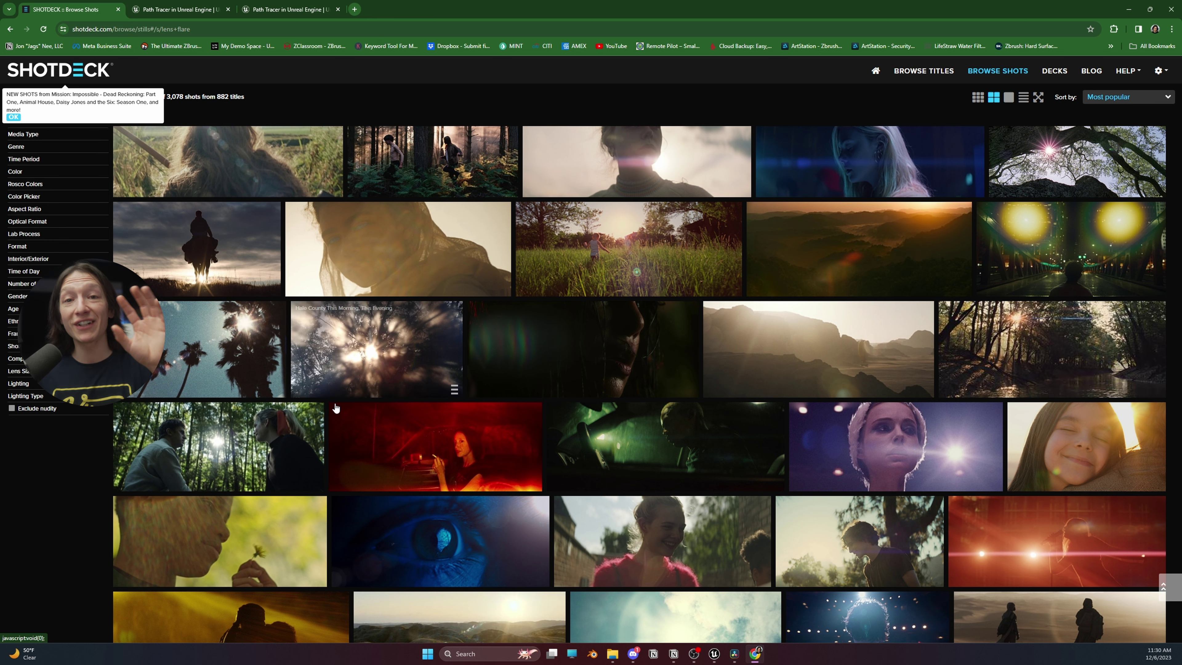
# Step: Scroll through the ShotDeck lens flare stills and dismiss the new-shots notice
pyautogui.scroll(4, 273, 364)
pyautogui.scroll(5, 274, 364)
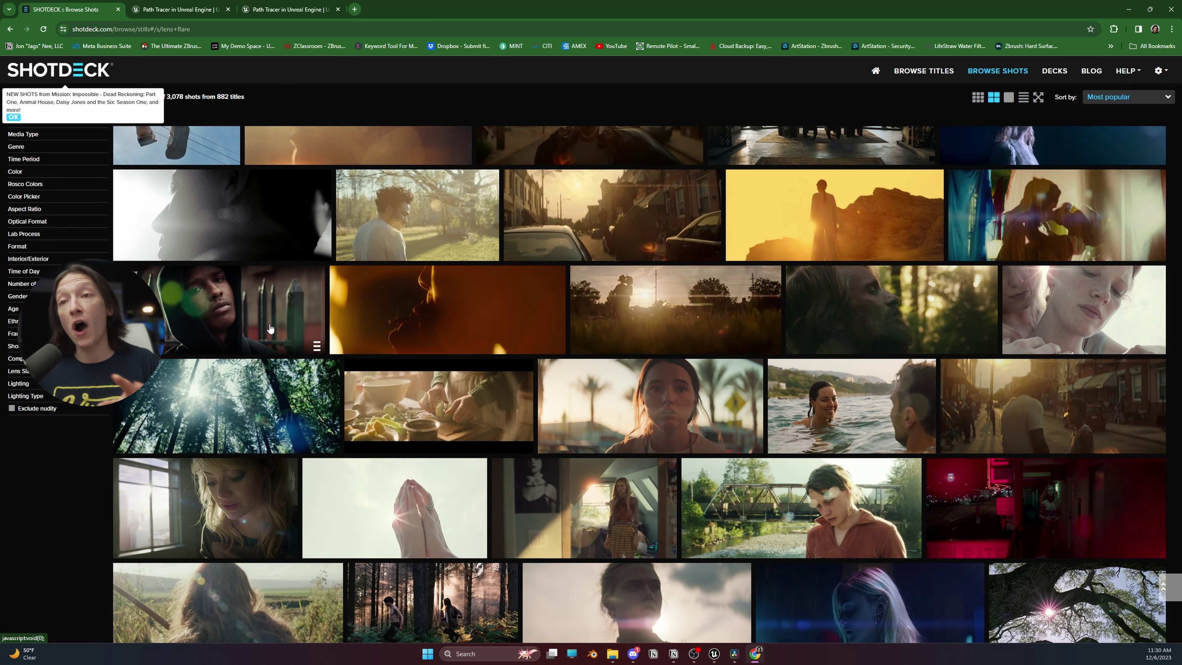
pyautogui.scroll(3, 376, 285)
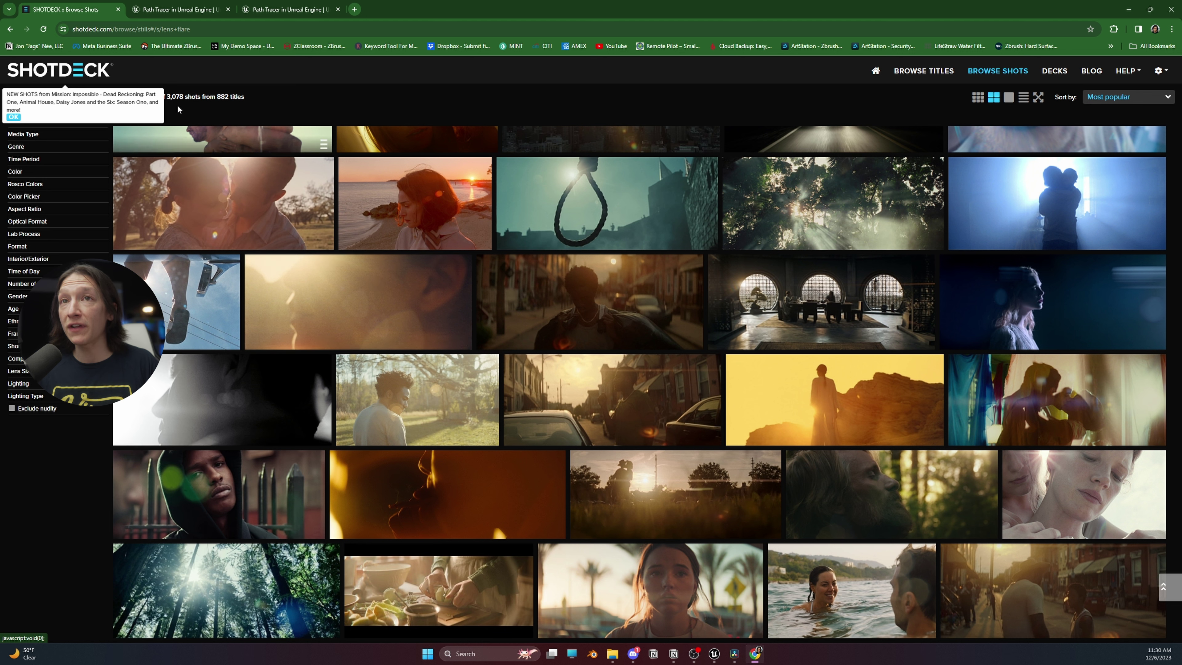
pyautogui.click(14, 117)
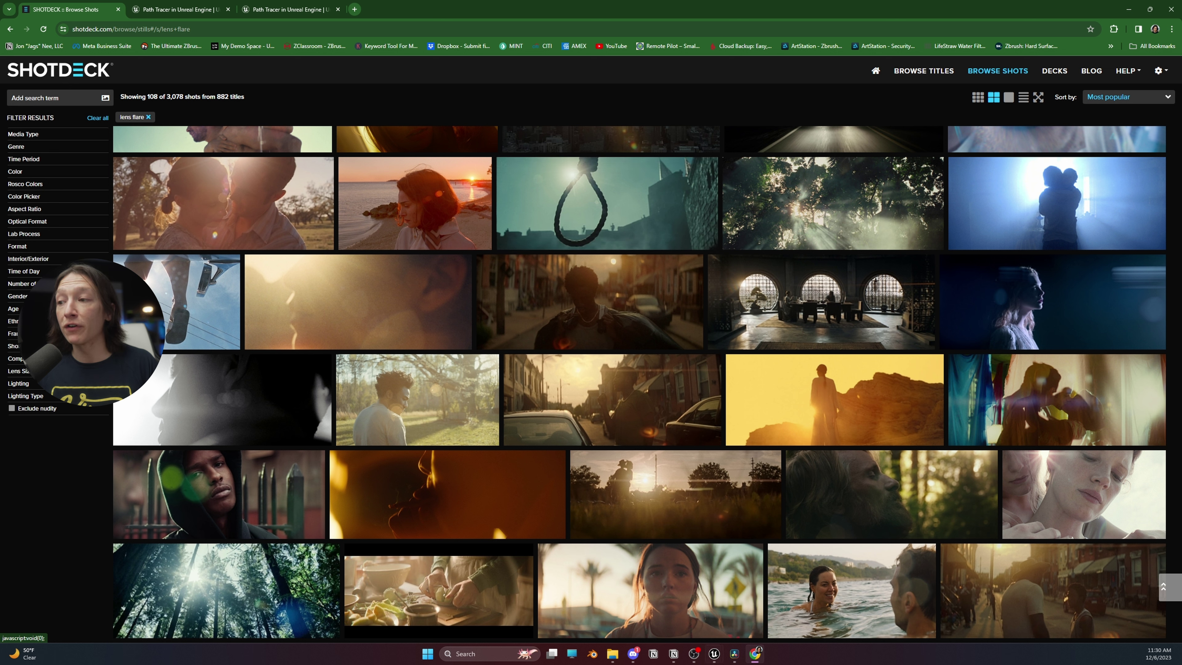
# Step: Back in Unreal, try lens flare bokeh size 4.352 and a raised threshold, then zero the intensity
pyautogui.moveTo(713, 654)
pyautogui.click(663, 605)
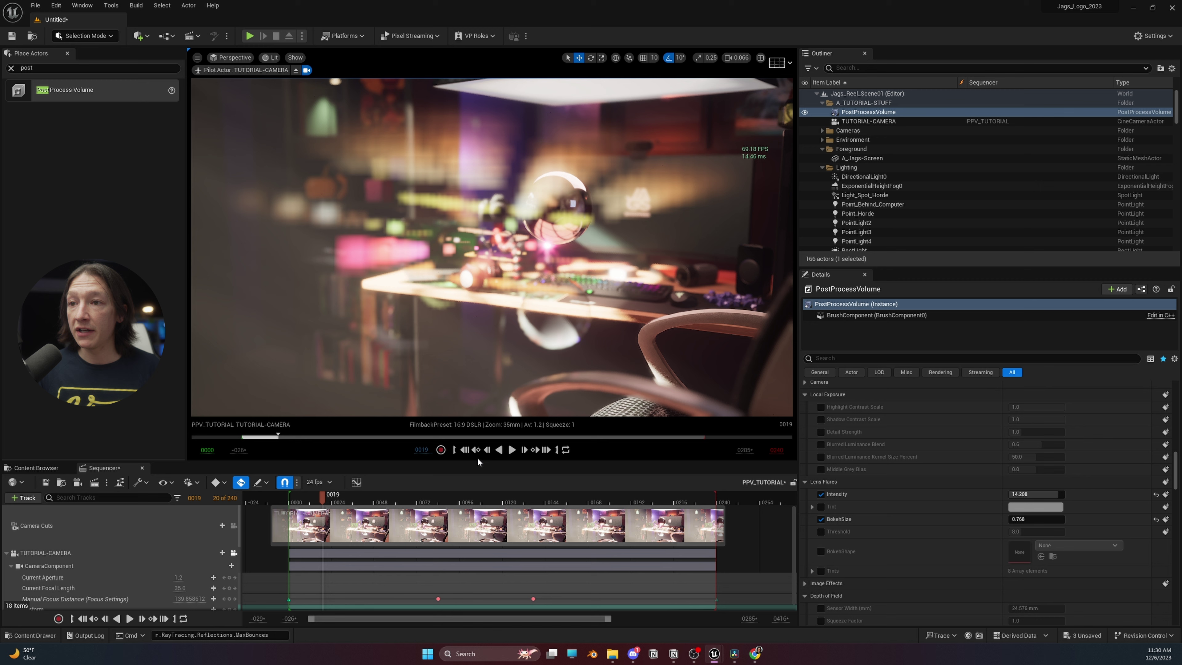
pyautogui.moveTo(363, 495); pyautogui.dragTo(401, 502)
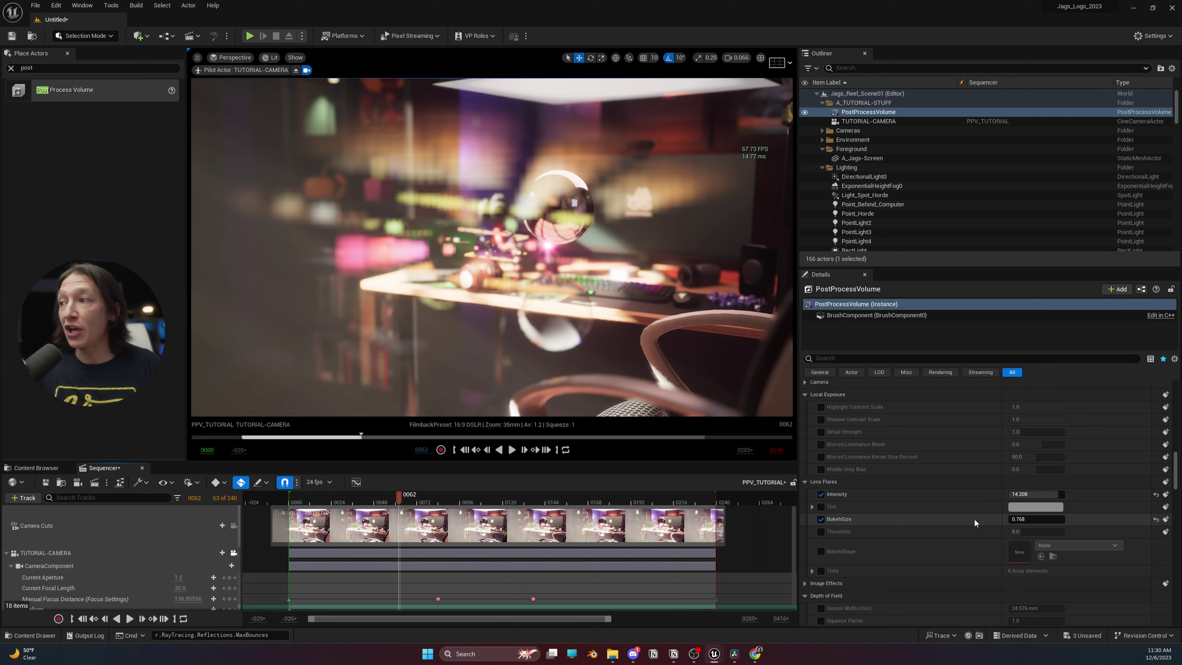
pyautogui.moveTo(1036, 519); pyautogui.dragTo(1063, 531)
pyautogui.click(821, 531)
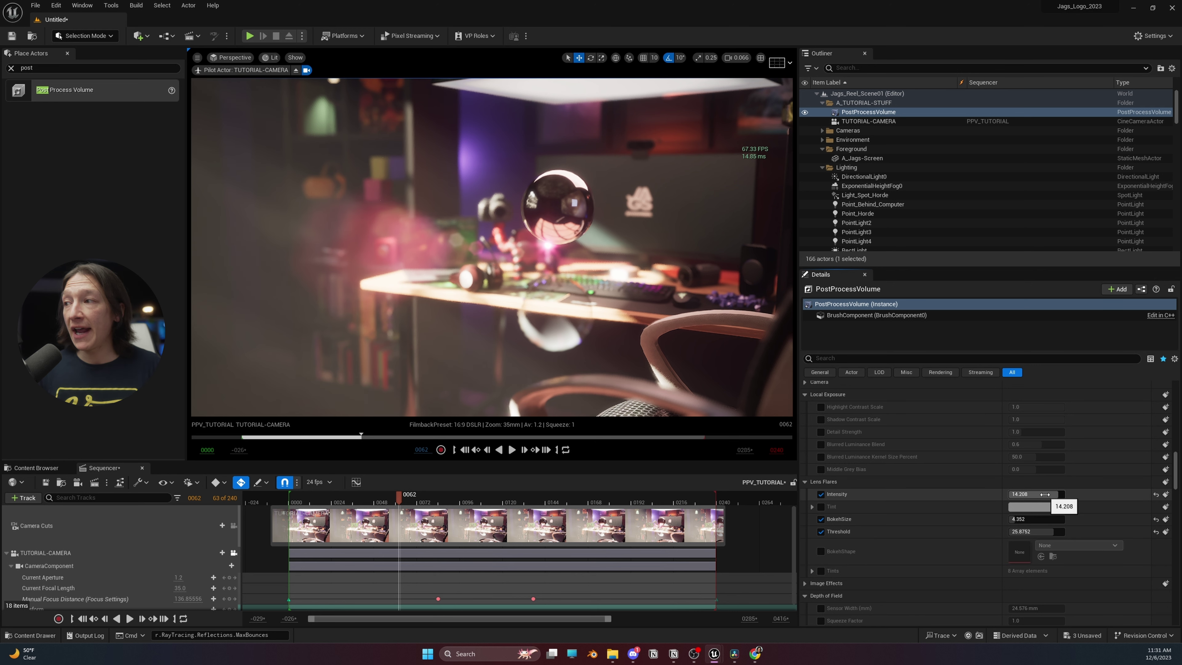
pyautogui.moveTo(1045, 494); pyautogui.dragTo(1016, 532)
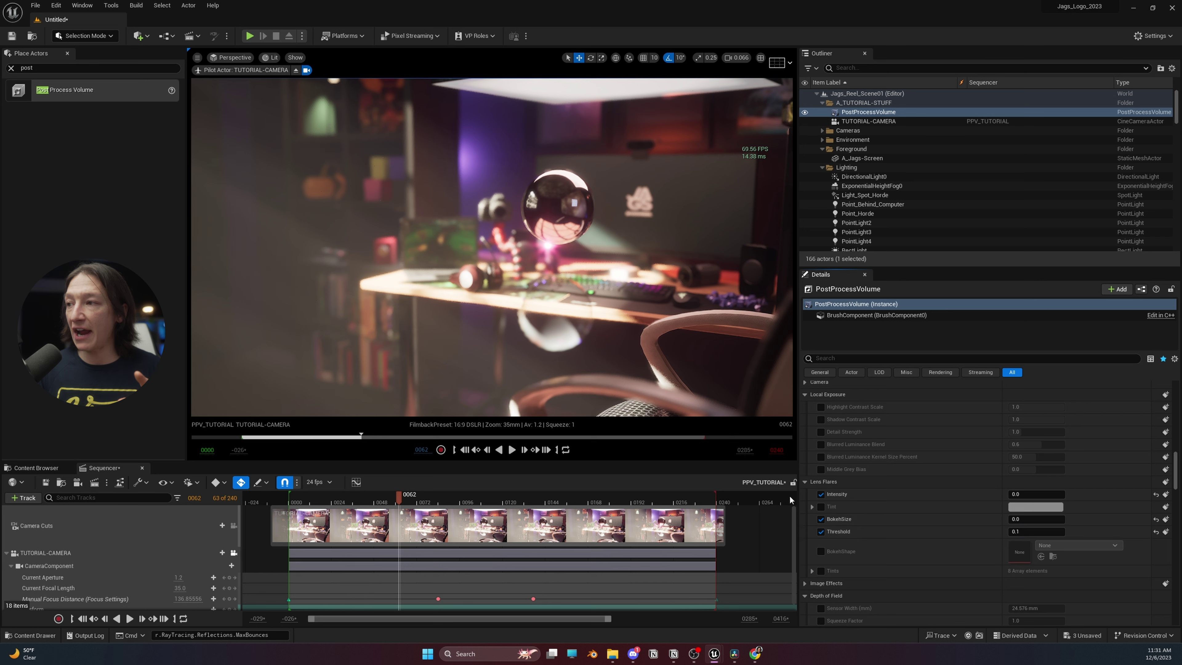
# Step: Stop overriding the lens flare intensity, bokeh size and threshold
pyautogui.click(821, 494)
pyautogui.click(821, 519)
pyautogui.click(821, 532)
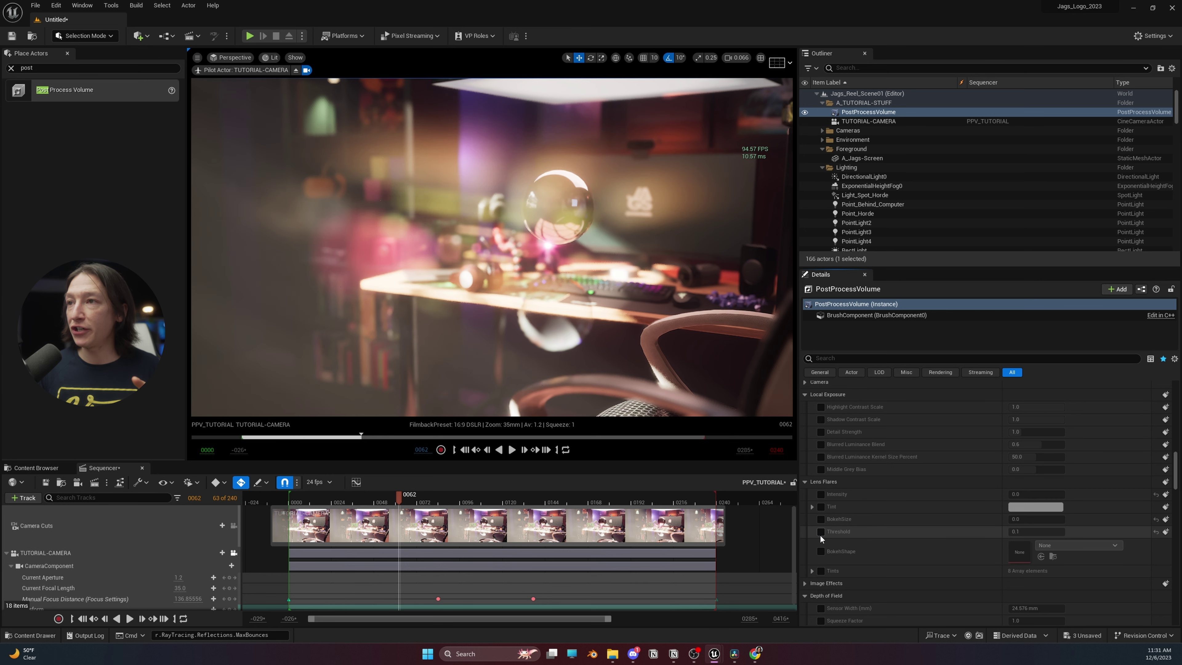
pyautogui.scroll(10, 838, 466)
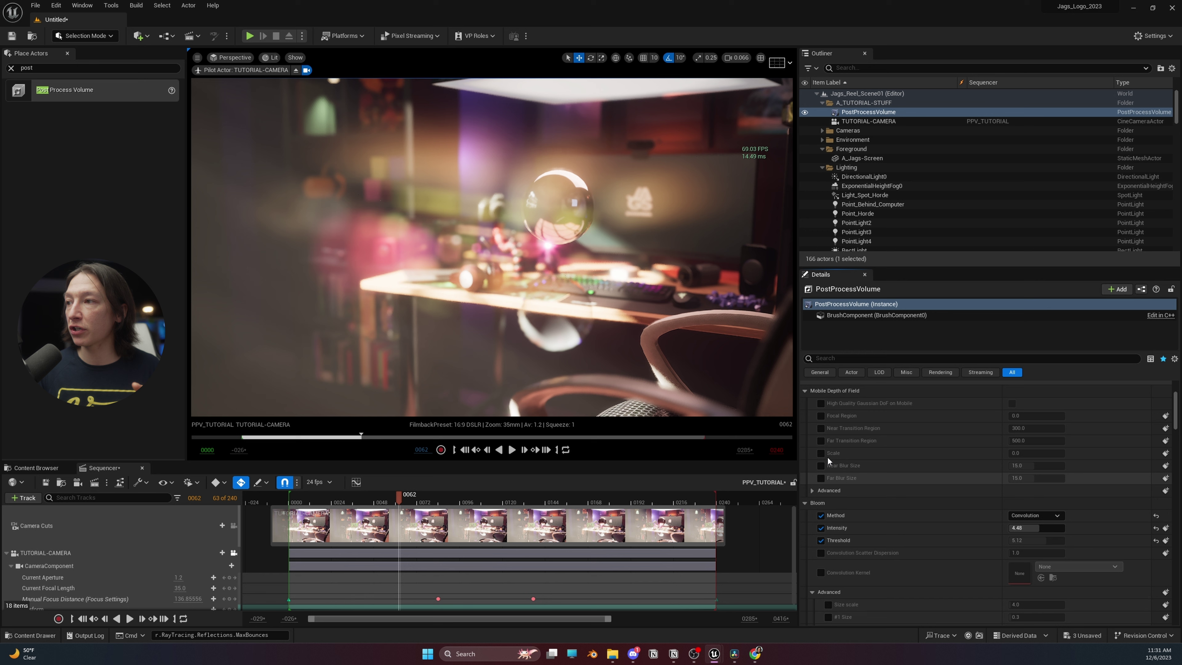
# Step: Set bloom to the Standard method at intensity 0.0 and drop the bloom threshold override
pyautogui.click(821, 530)
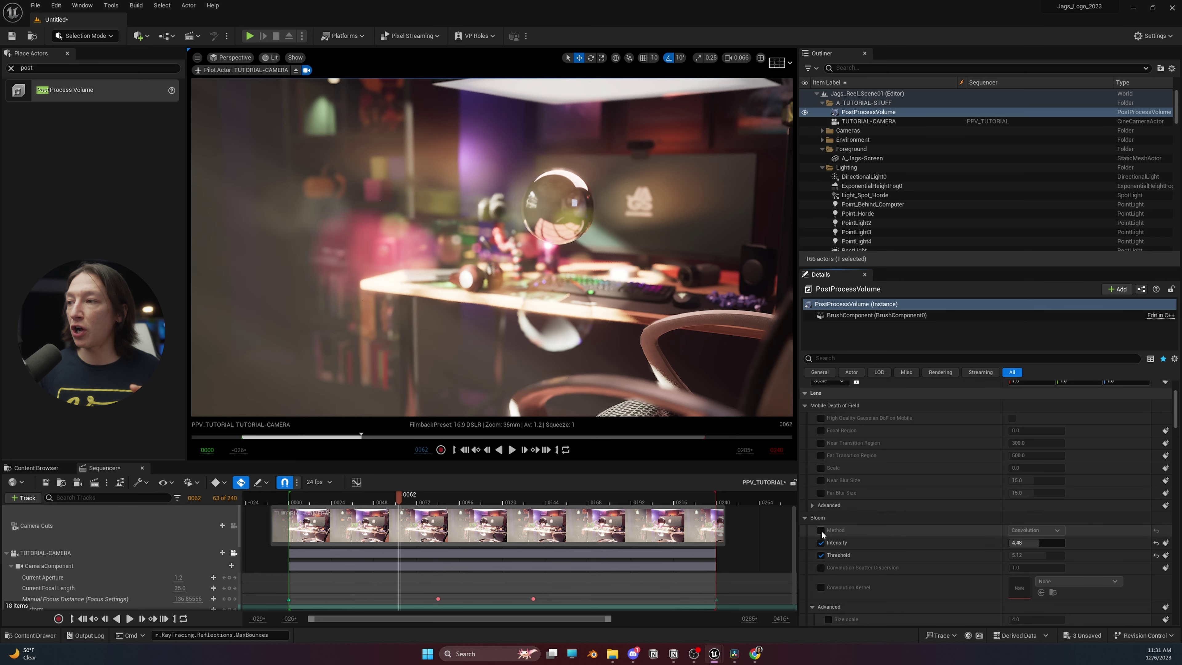
pyautogui.click(820, 530)
pyautogui.moveTo(1033, 546); pyautogui.dragTo(840, 545)
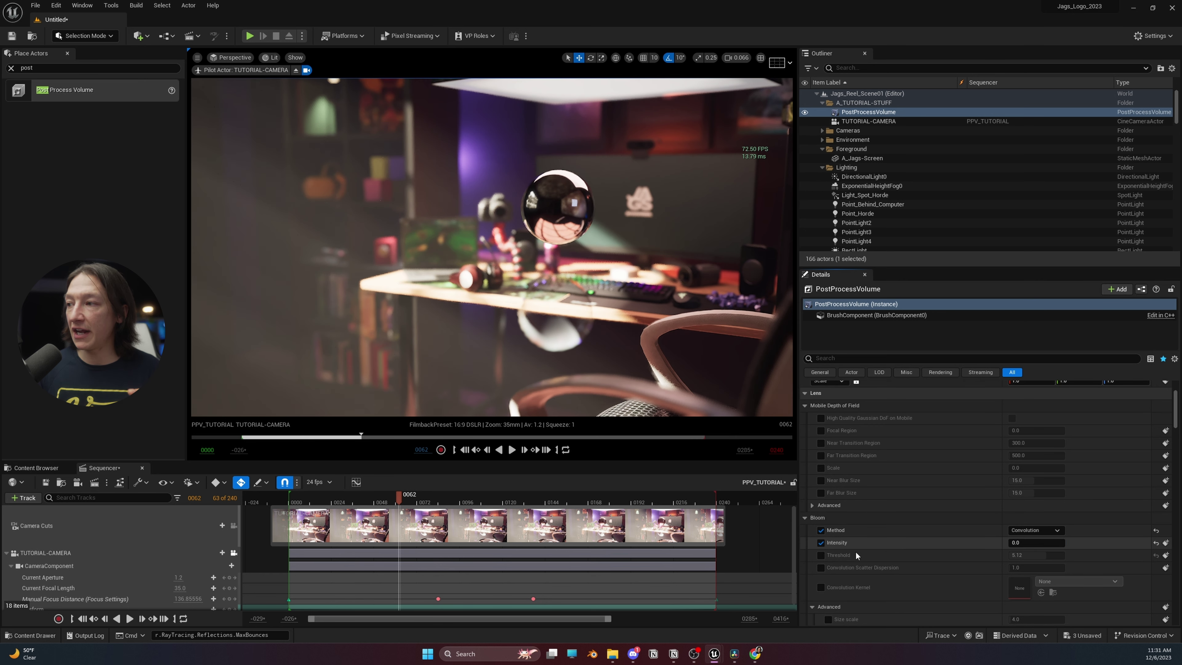
pyautogui.click(821, 555)
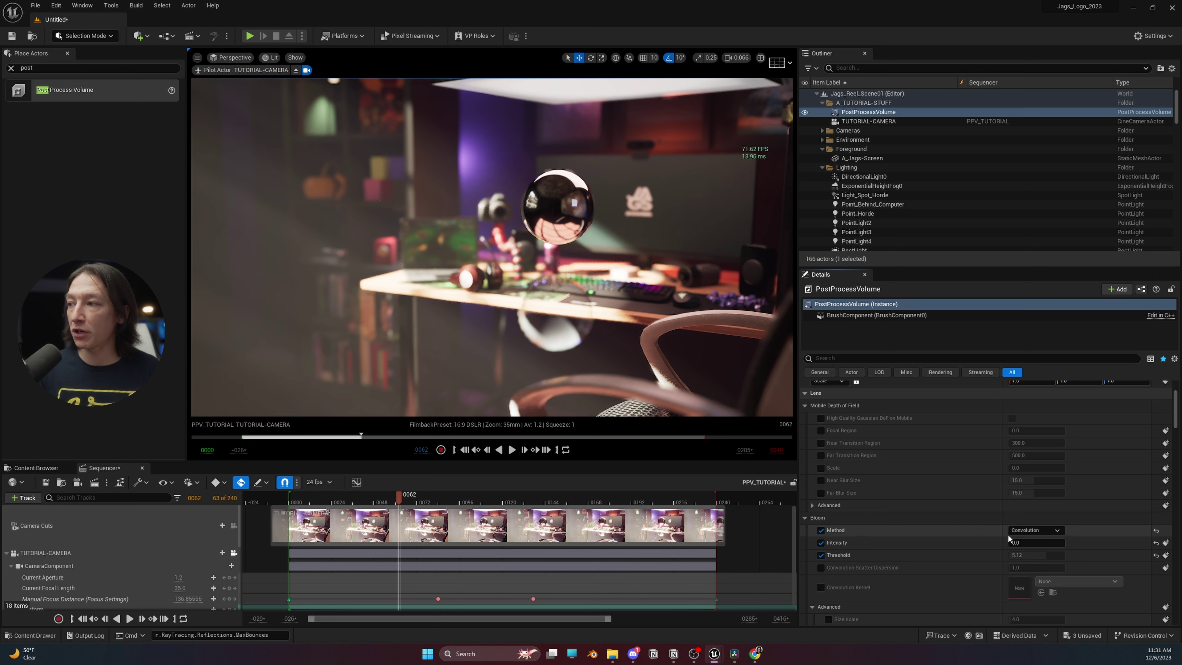
pyautogui.click(1028, 539)
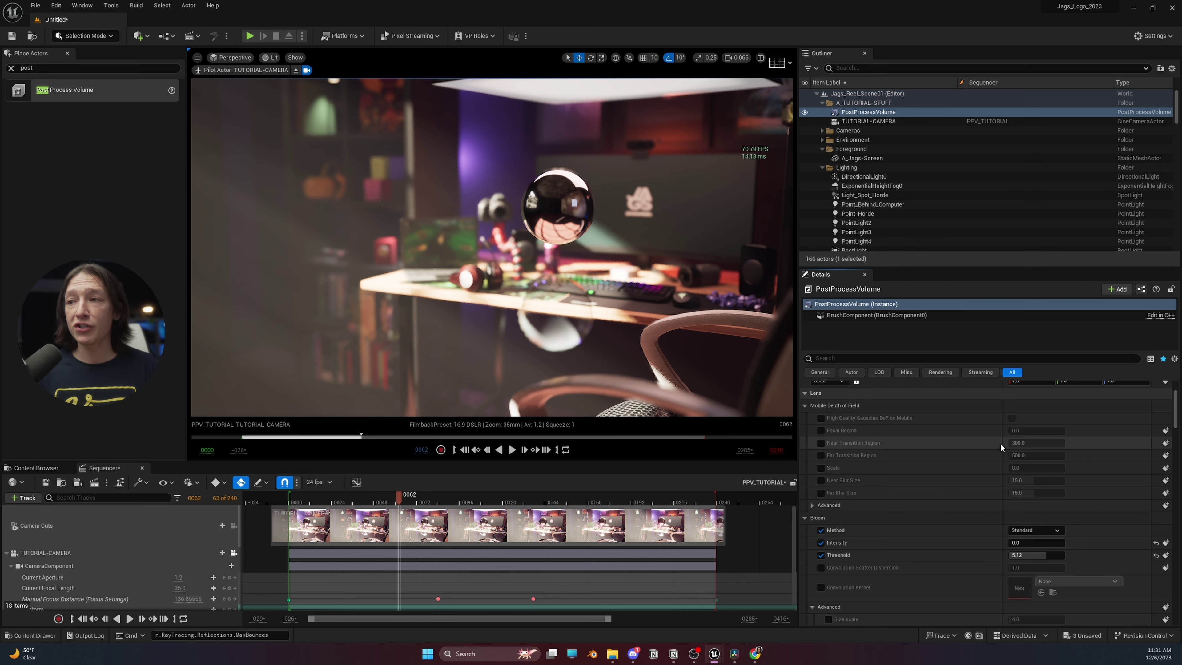
pyautogui.scroll(-3, 955, 511)
# Step: Collapse Bloom and Exposure and enable the chromatic aberration intensity and start offset overrides
pyautogui.click(804, 443)
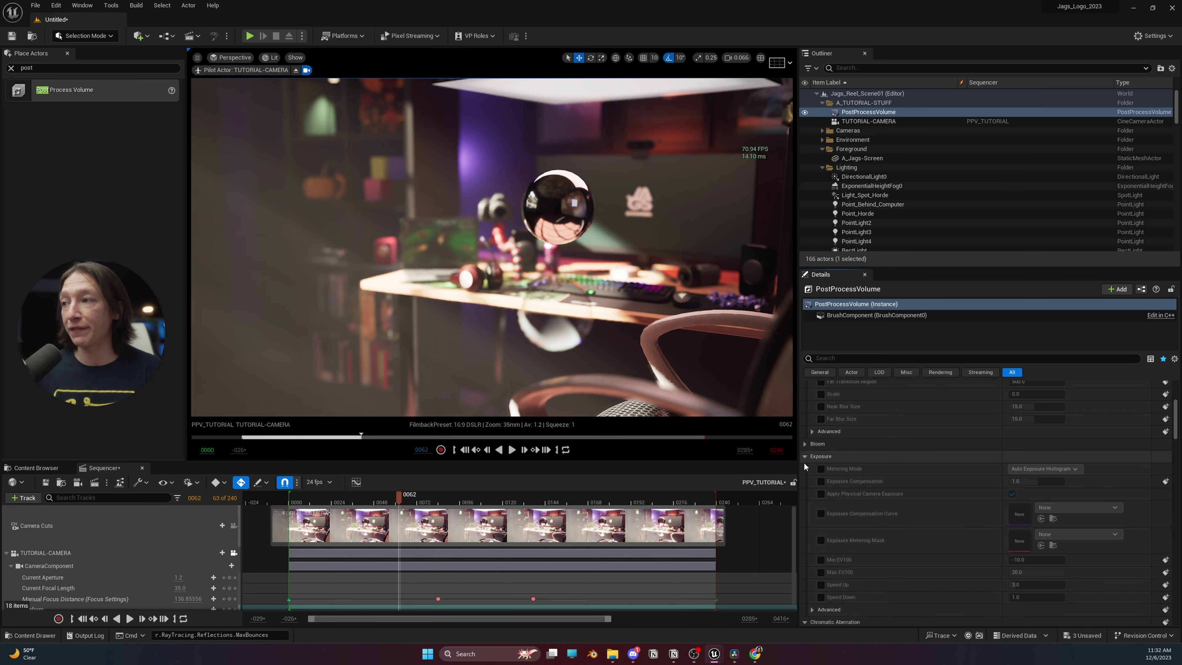
pyautogui.click(805, 457)
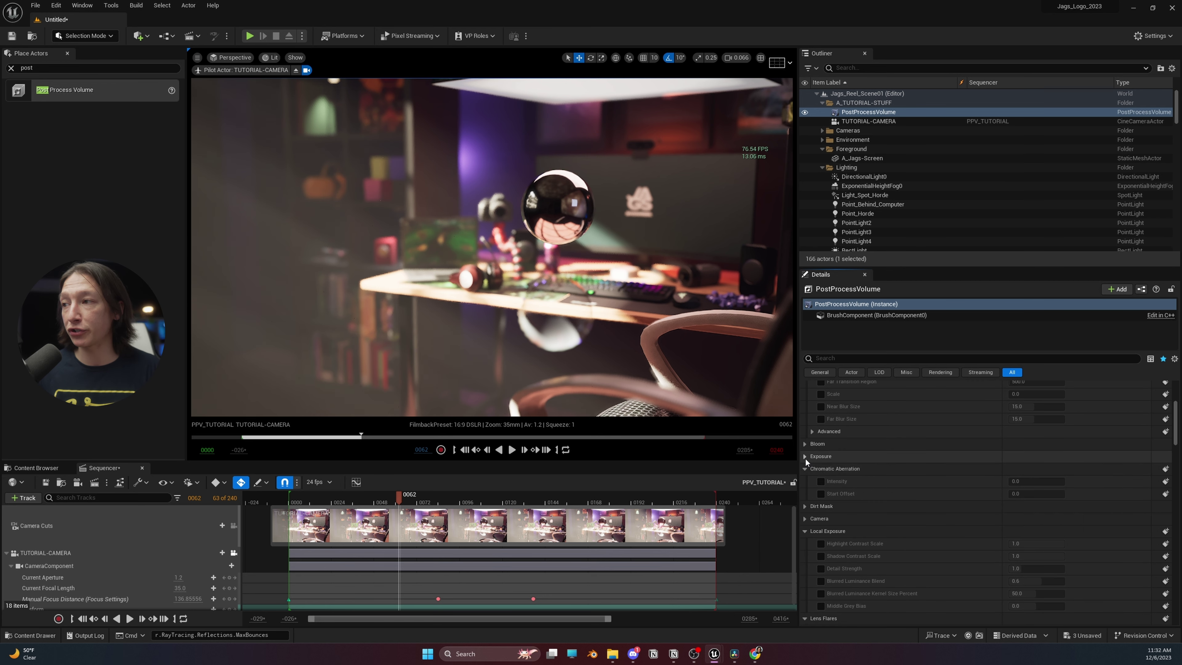
pyautogui.click(821, 481)
pyautogui.click(821, 494)
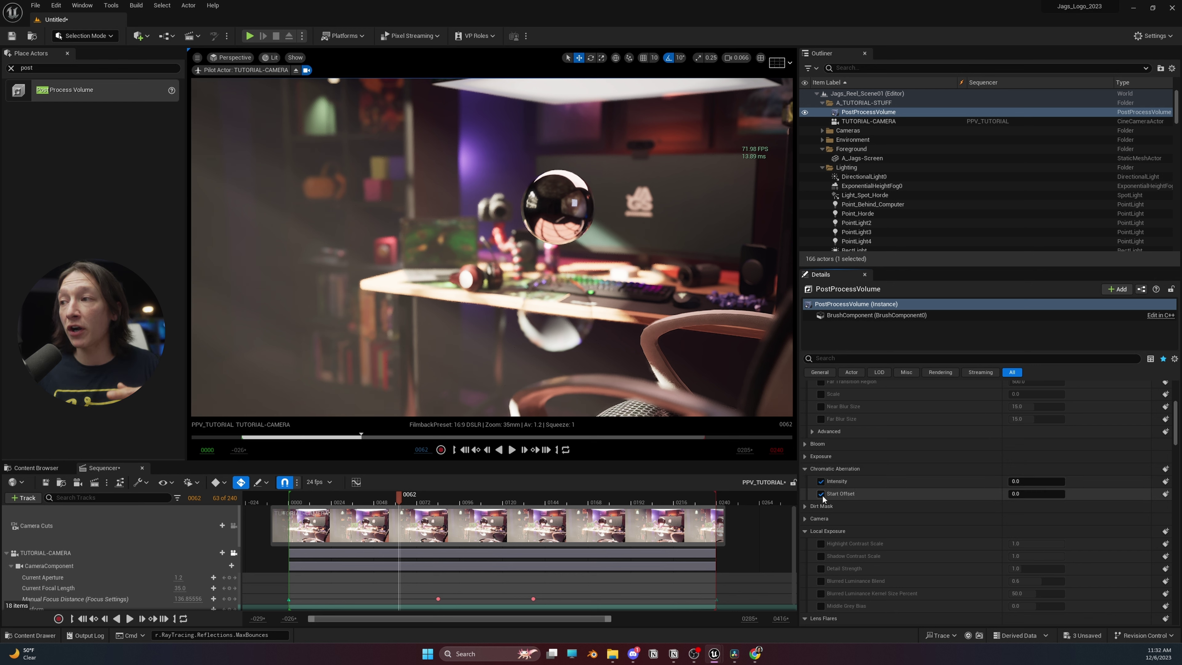
pyautogui.click(820, 493)
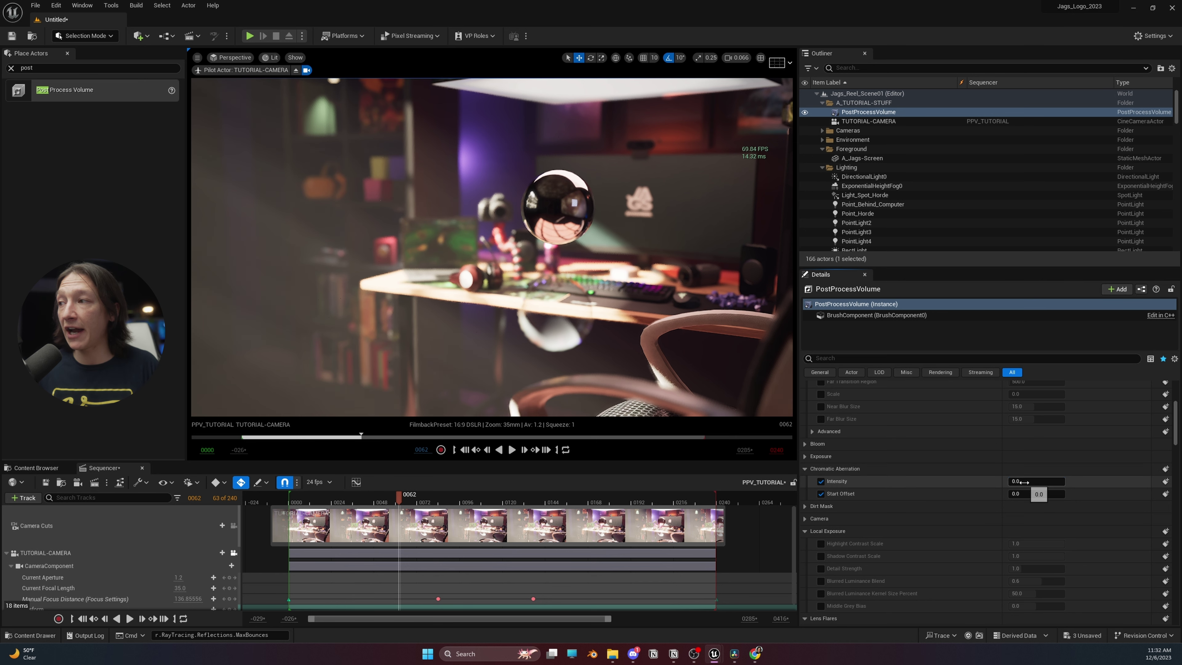
# Step: Raise chromatic aberration intensity to 5.0, then ease it down to 4.92
pyautogui.moveTo(1023, 482); pyautogui.dragTo(1049, 482)
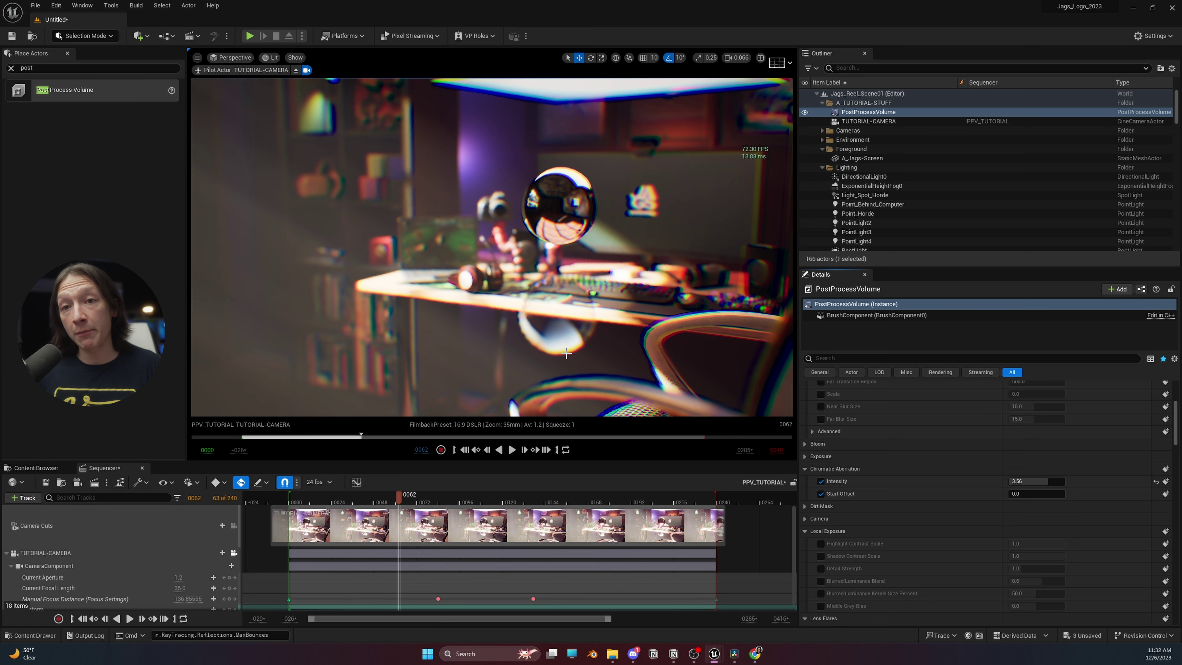
pyautogui.click(1028, 481)
pyautogui.write('5')
pyautogui.press('Return')
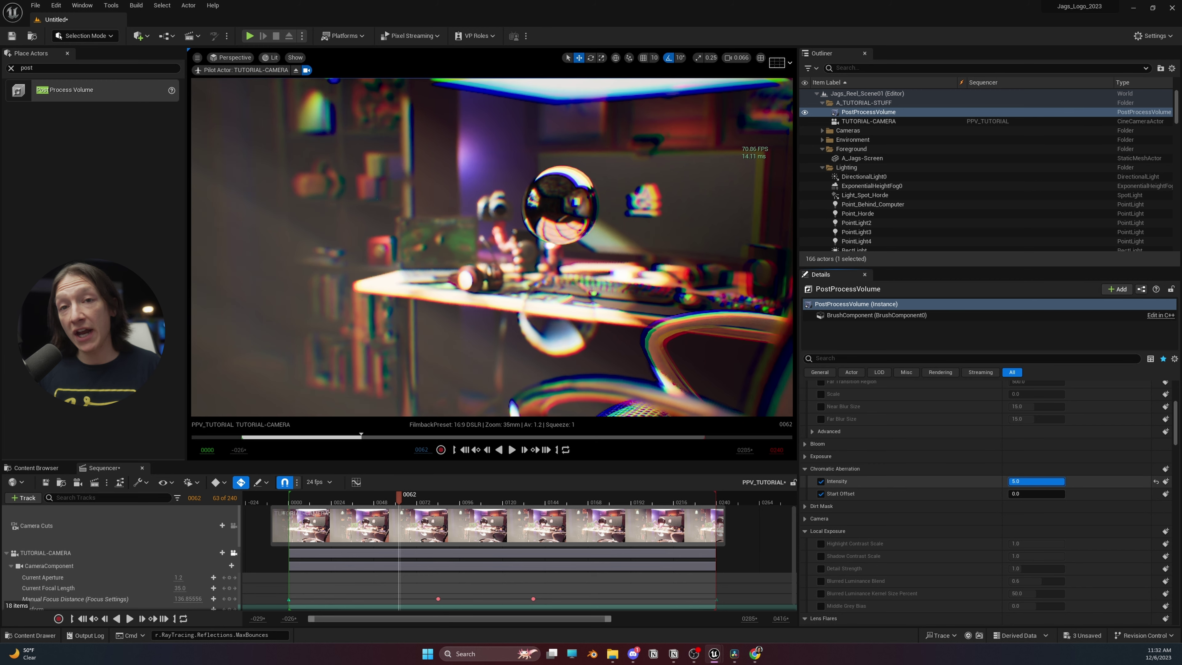
pyautogui.moveTo(1035, 481); pyautogui.dragTo(1034, 481)
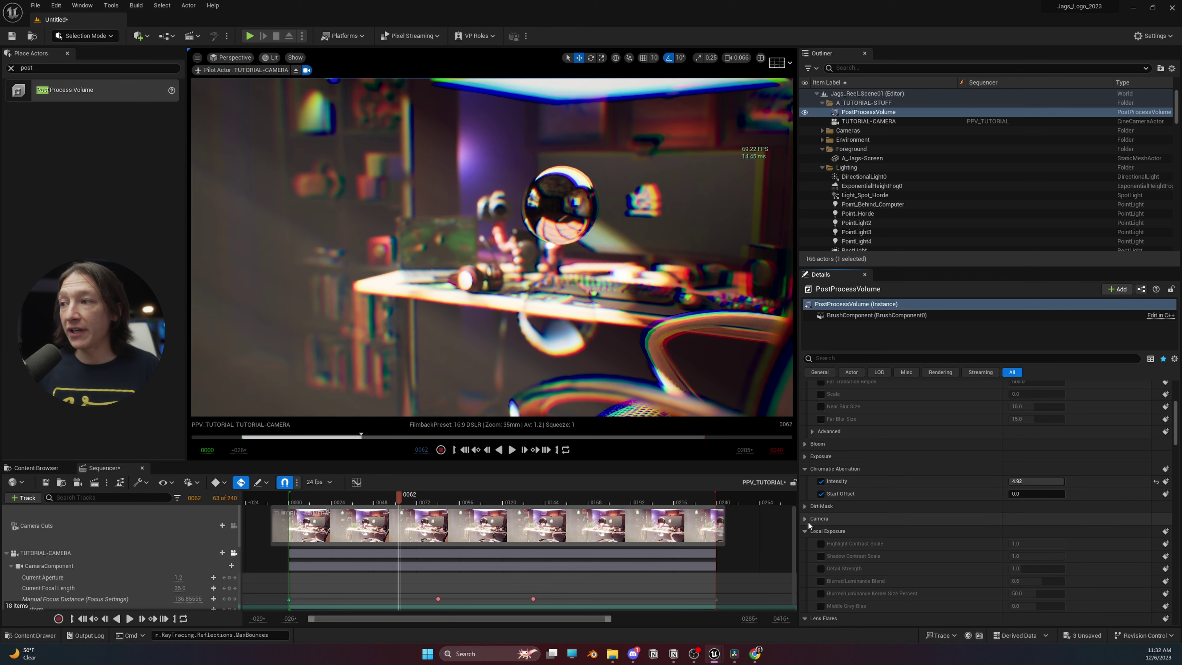
# Step: Try the dirt mask texture override, then switch off dirt mask and both chromatic aberration overrides
pyautogui.click(805, 507)
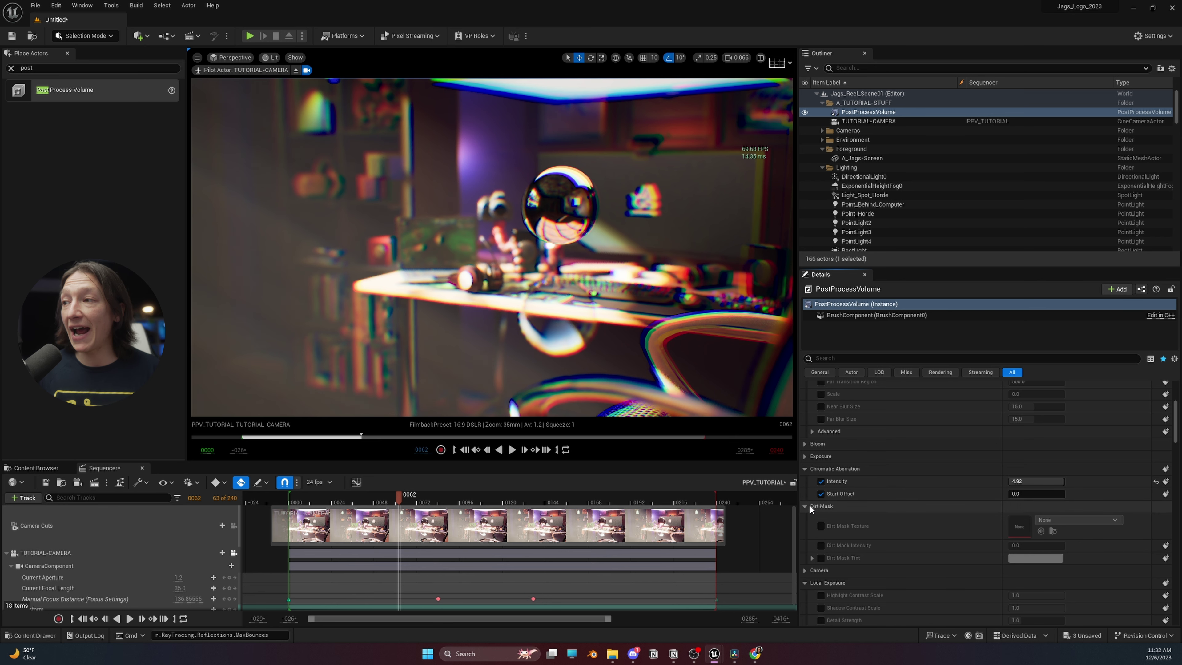
pyautogui.scroll(-1, 834, 537)
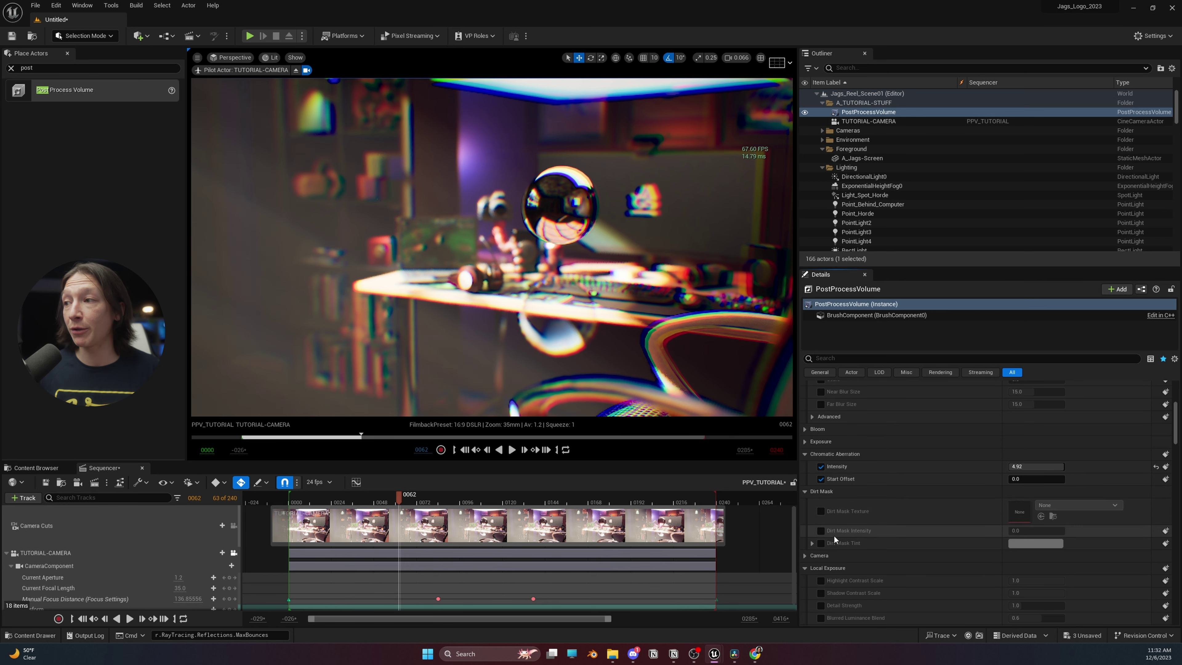
pyautogui.click(821, 511)
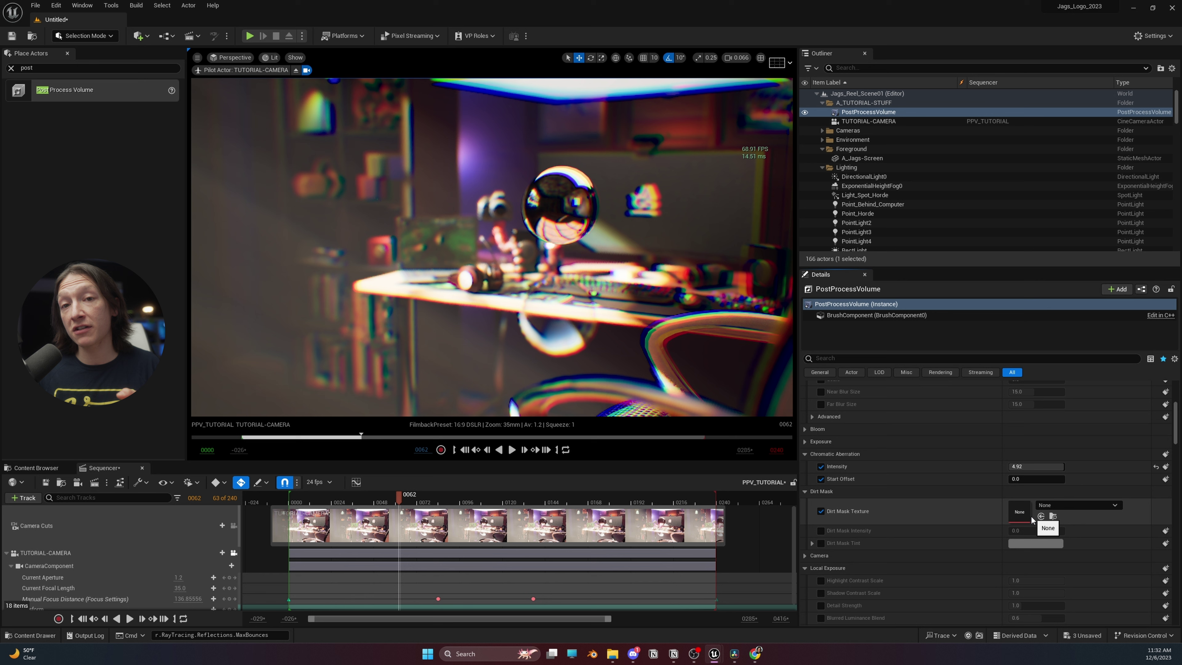
pyautogui.click(821, 510)
pyautogui.click(821, 466)
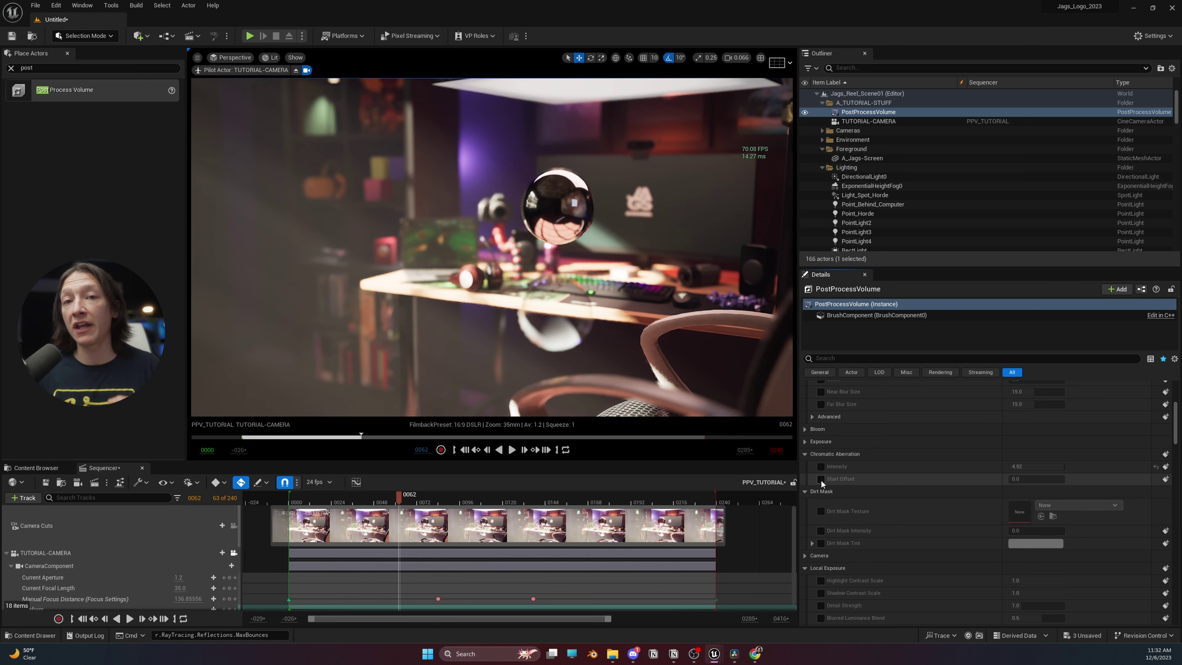
pyautogui.click(821, 479)
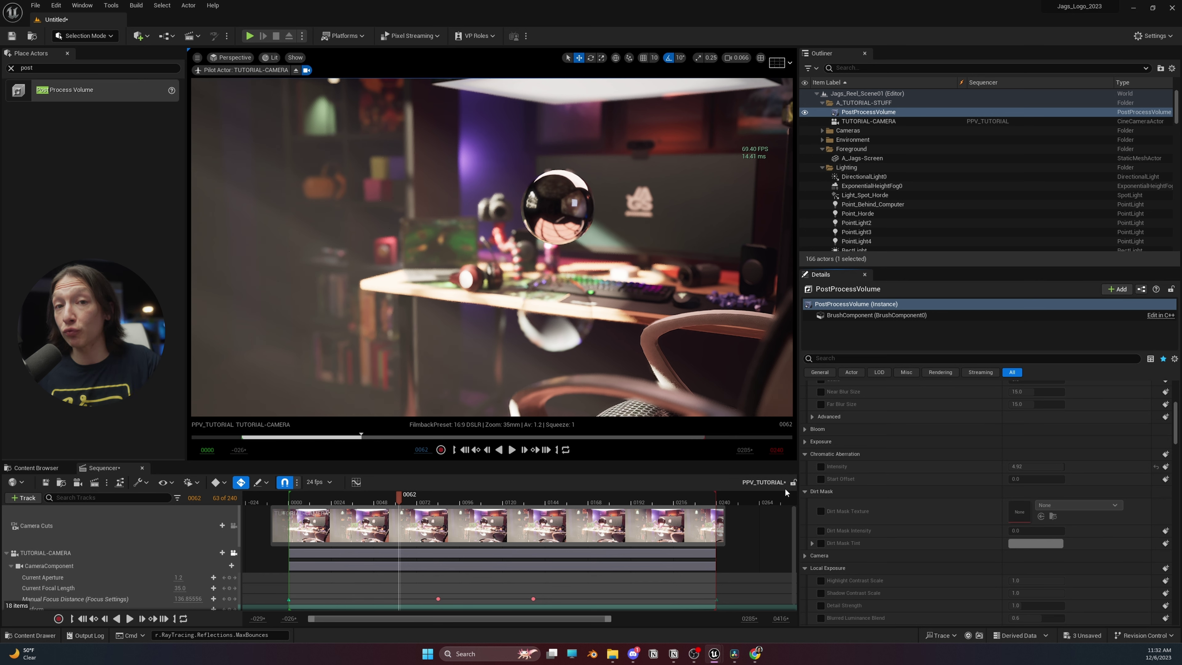
# Step: Enable Image Effects vignette intensity, test a higher value, reset it to 0.4, and switch to DaVinci Resolve
pyautogui.scroll(-3, 844, 491)
pyautogui.scroll(-5, 844, 491)
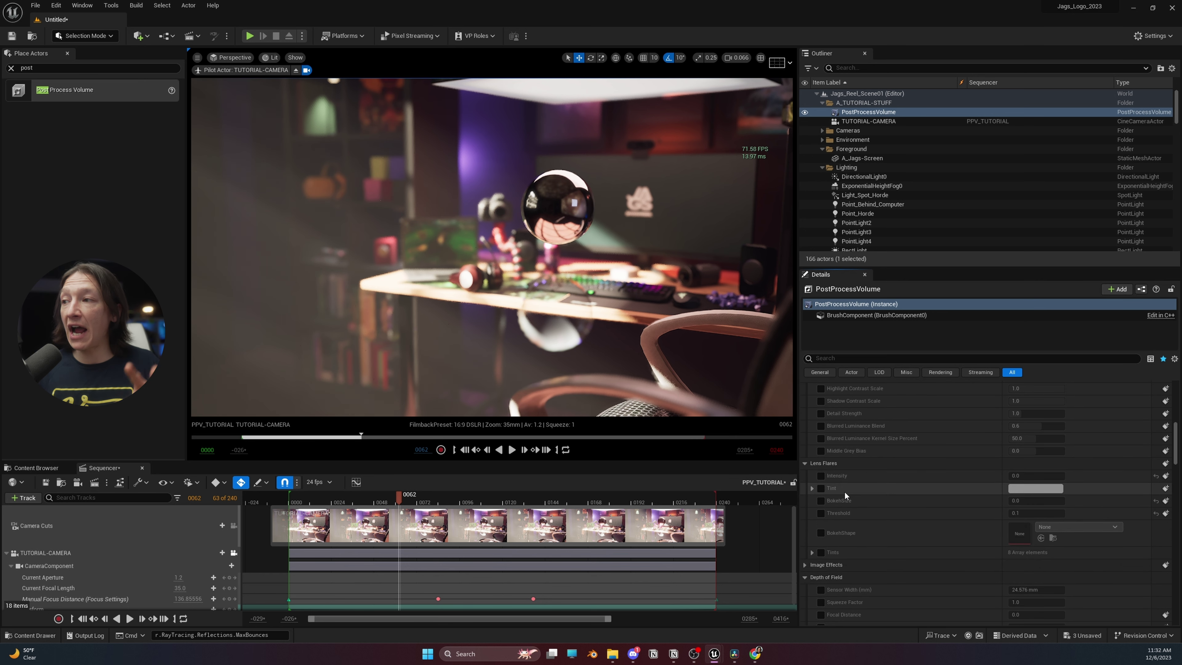
pyautogui.scroll(-4, 844, 490)
pyautogui.scroll(-4, 837, 496)
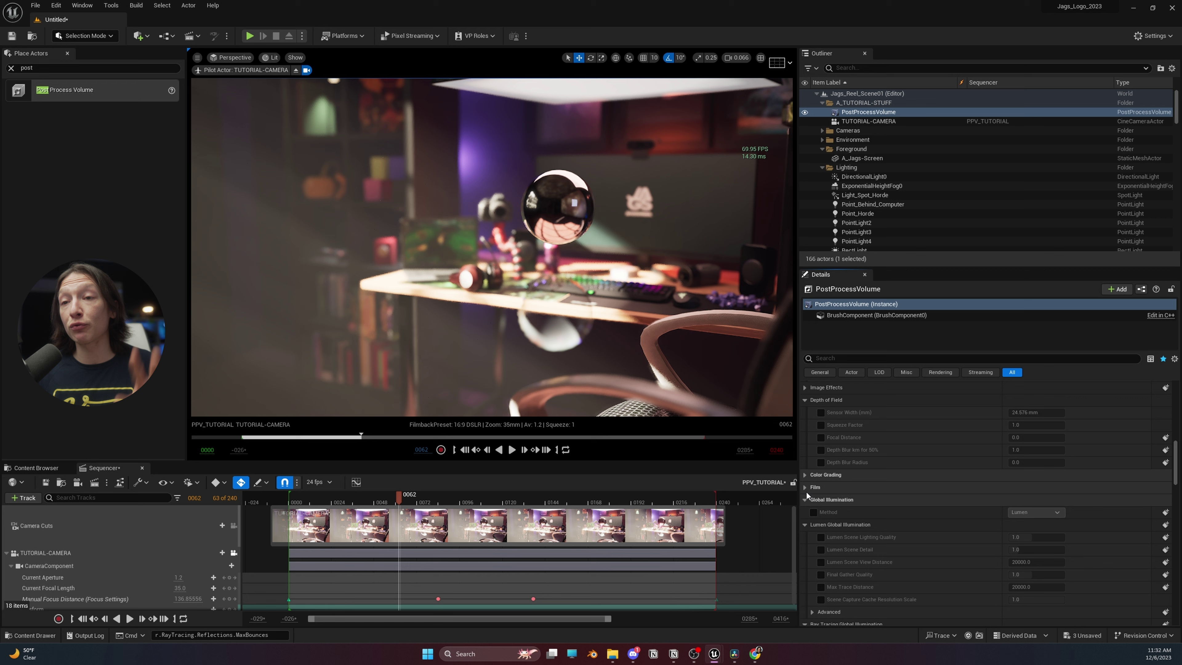
pyautogui.scroll(3, 829, 472)
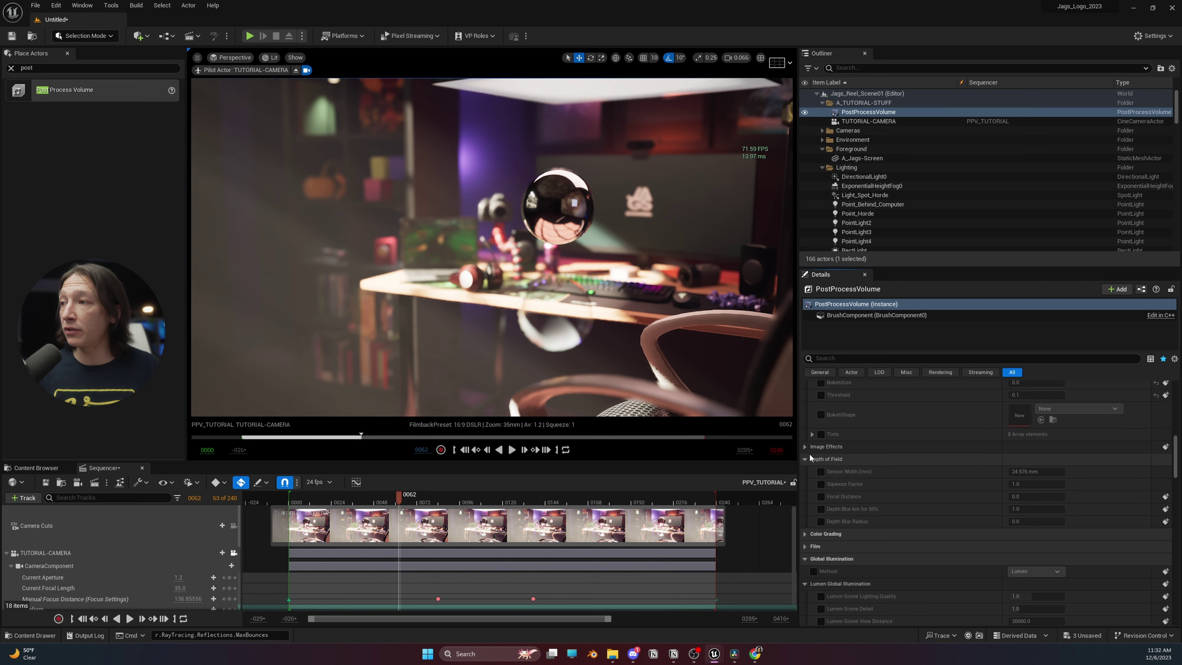
pyautogui.click(806, 447)
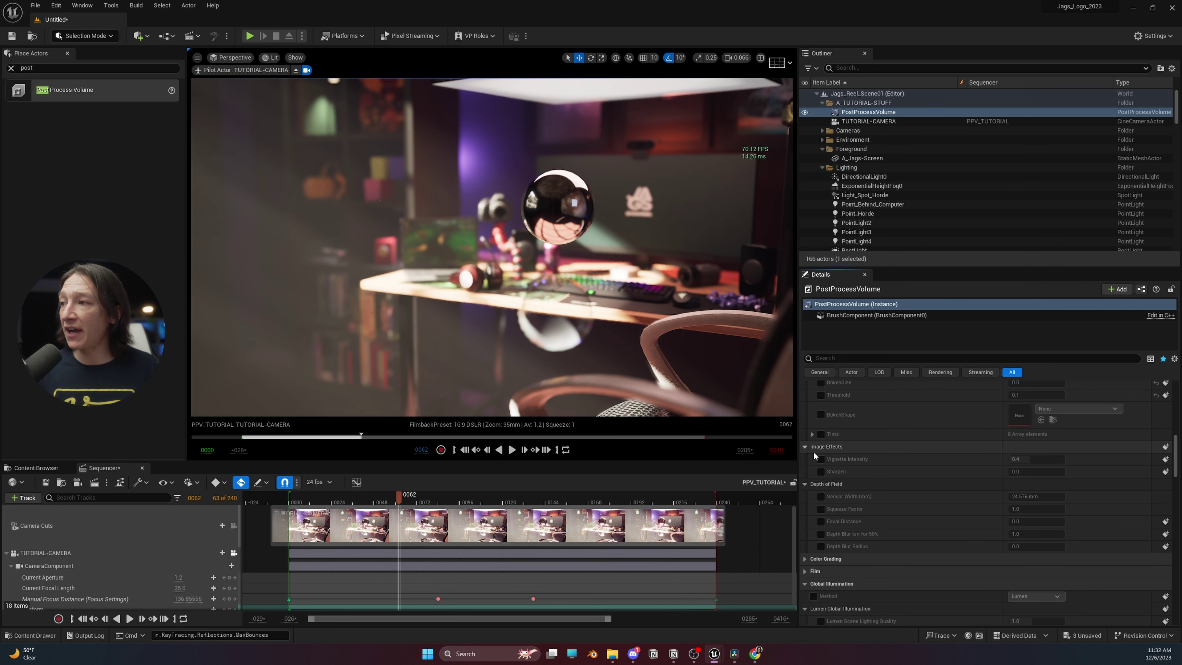
pyautogui.click(821, 458)
pyautogui.moveTo(1019, 459); pyautogui.dragTo(1047, 459)
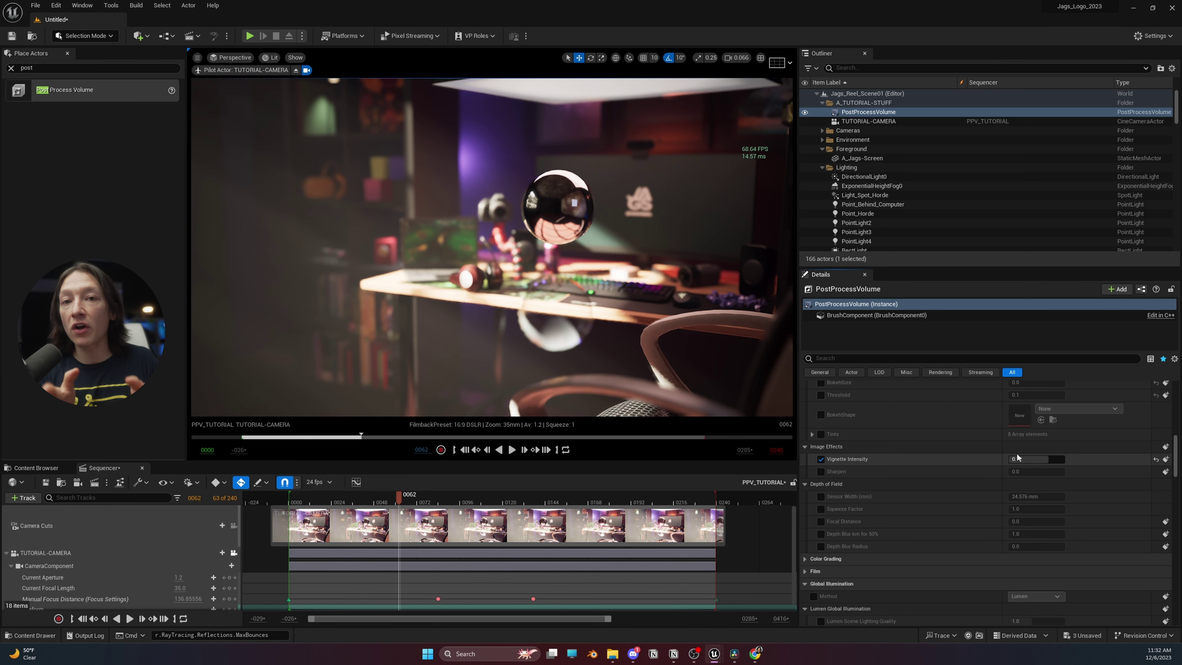
pyautogui.click(1156, 459)
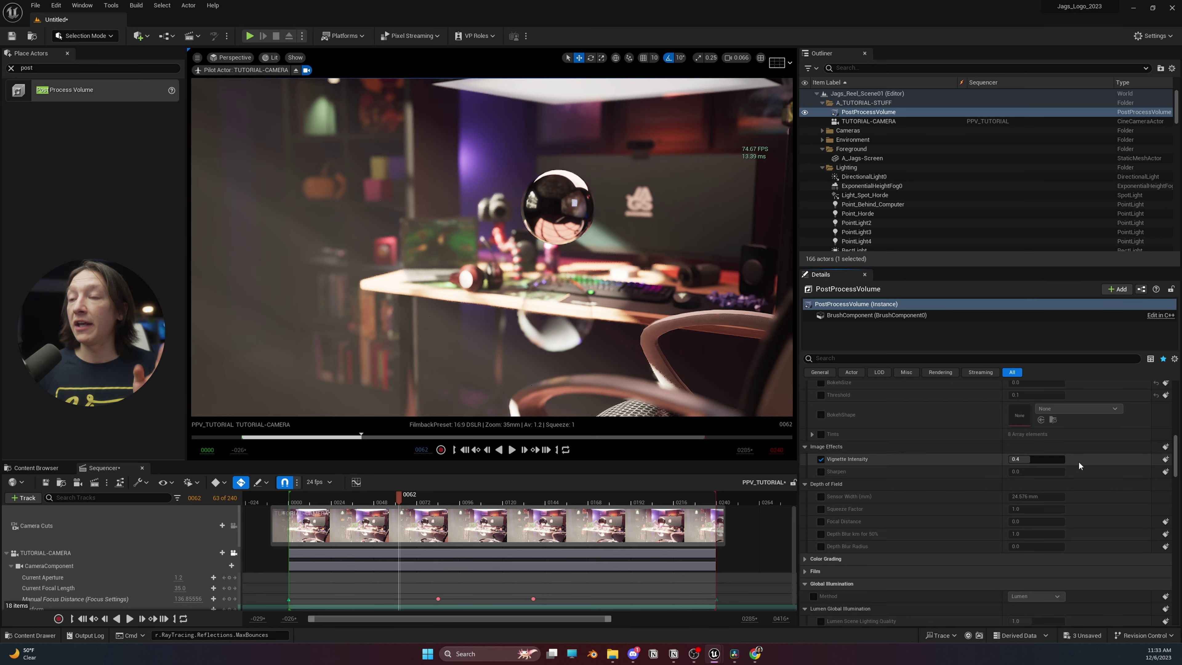
pyautogui.click(734, 654)
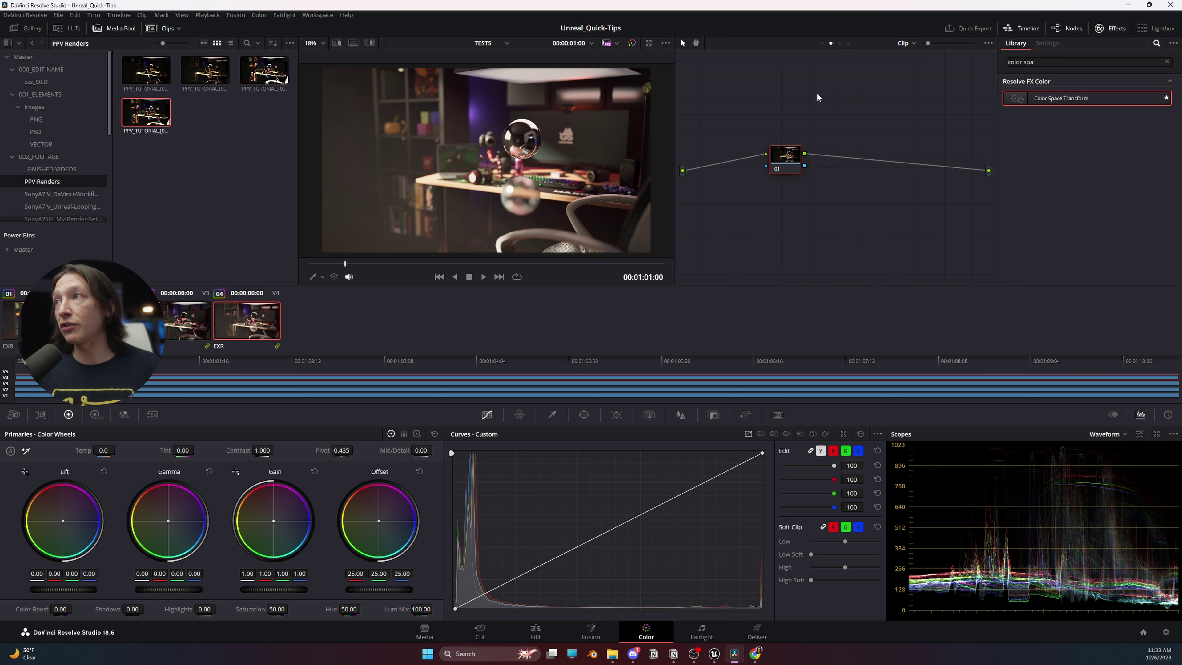
# Step: Search for 'glow' in Effects and apply Glow to node 01
pyautogui.click(1167, 61)
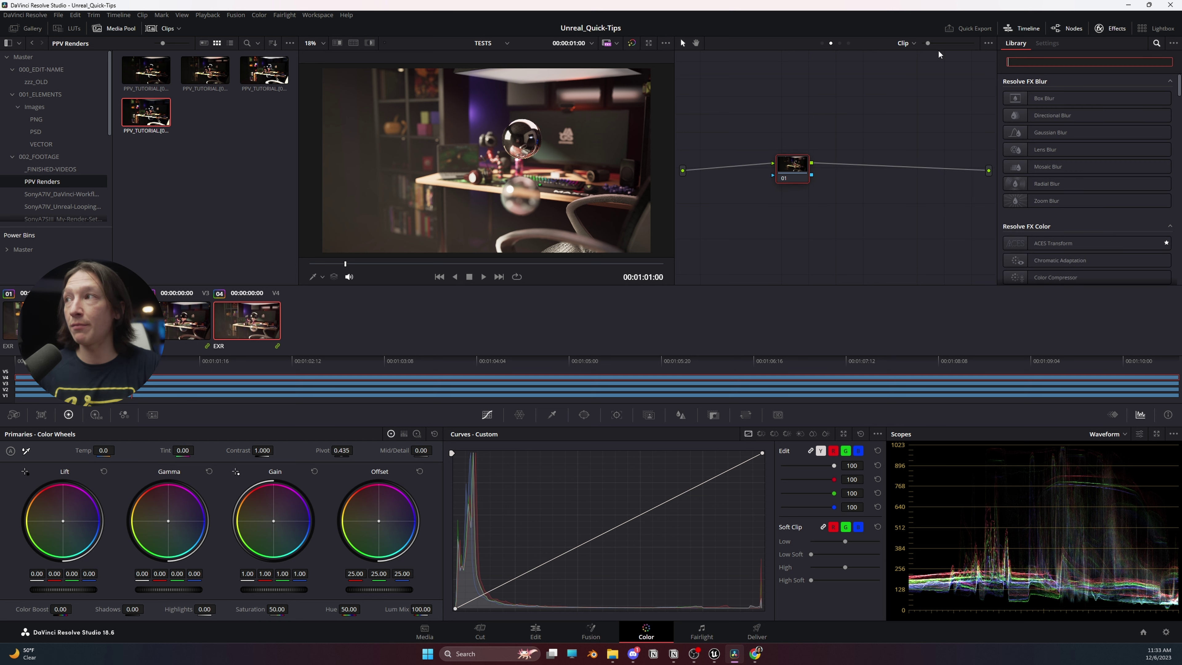
pyautogui.write('glow')
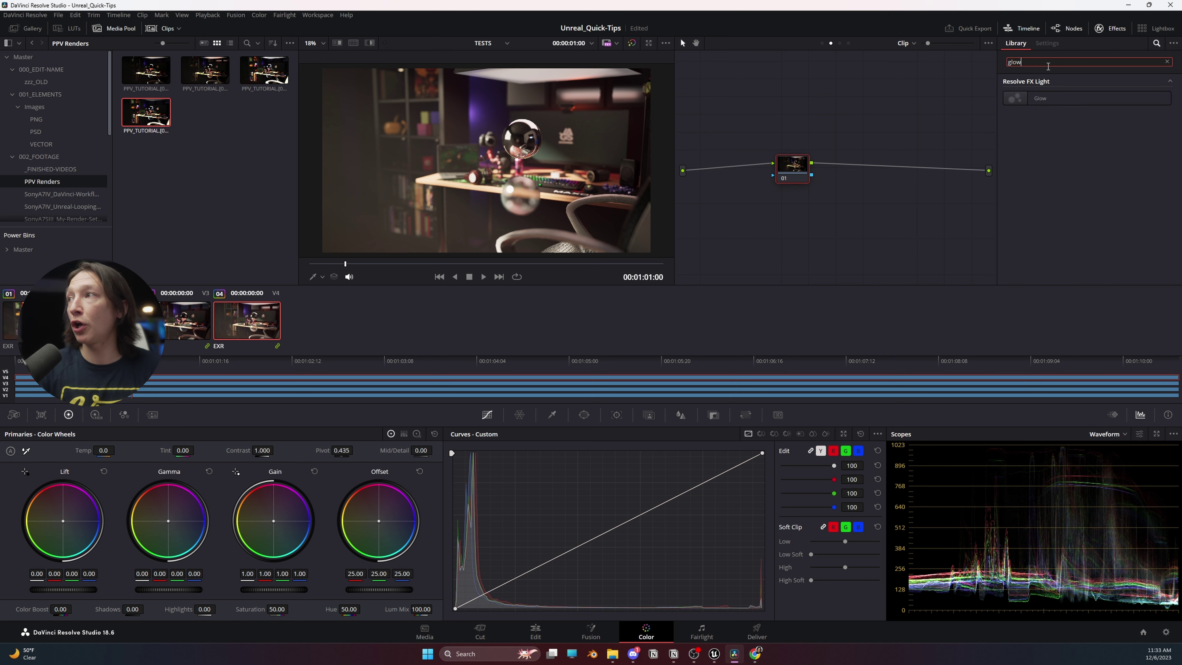
pyautogui.moveTo(1040, 98); pyautogui.dragTo(789, 171)
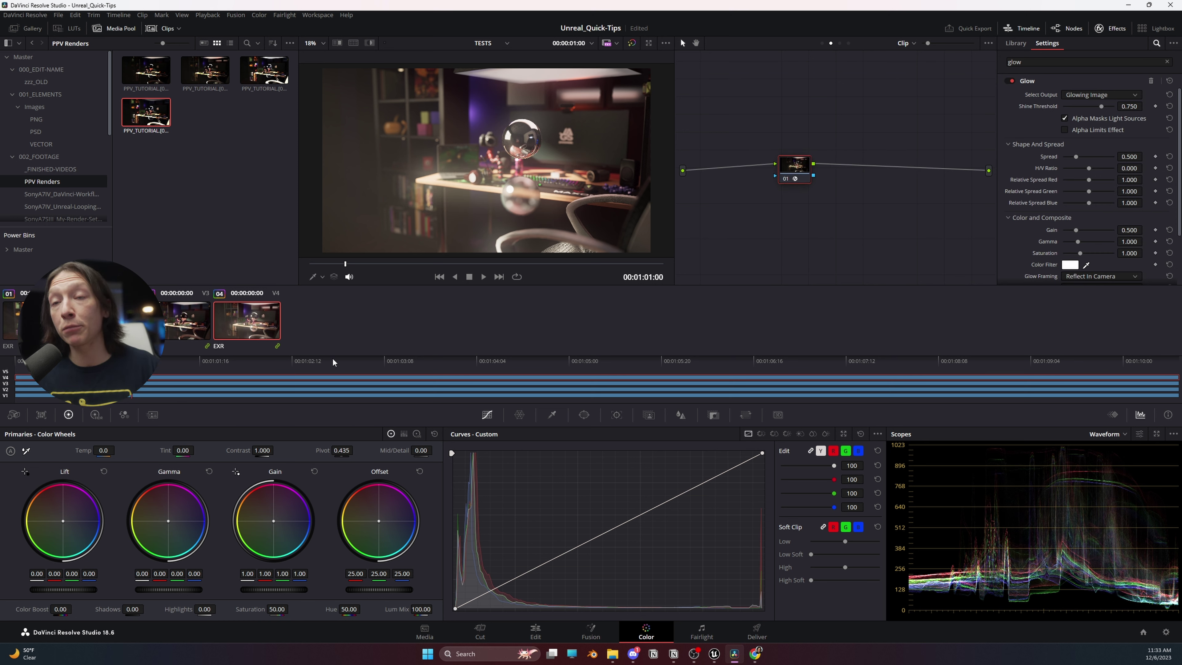
# Step: Search for 'hala' and add Halation as a new node after node 01
pyautogui.click(1058, 61)
pyautogui.write('hala')
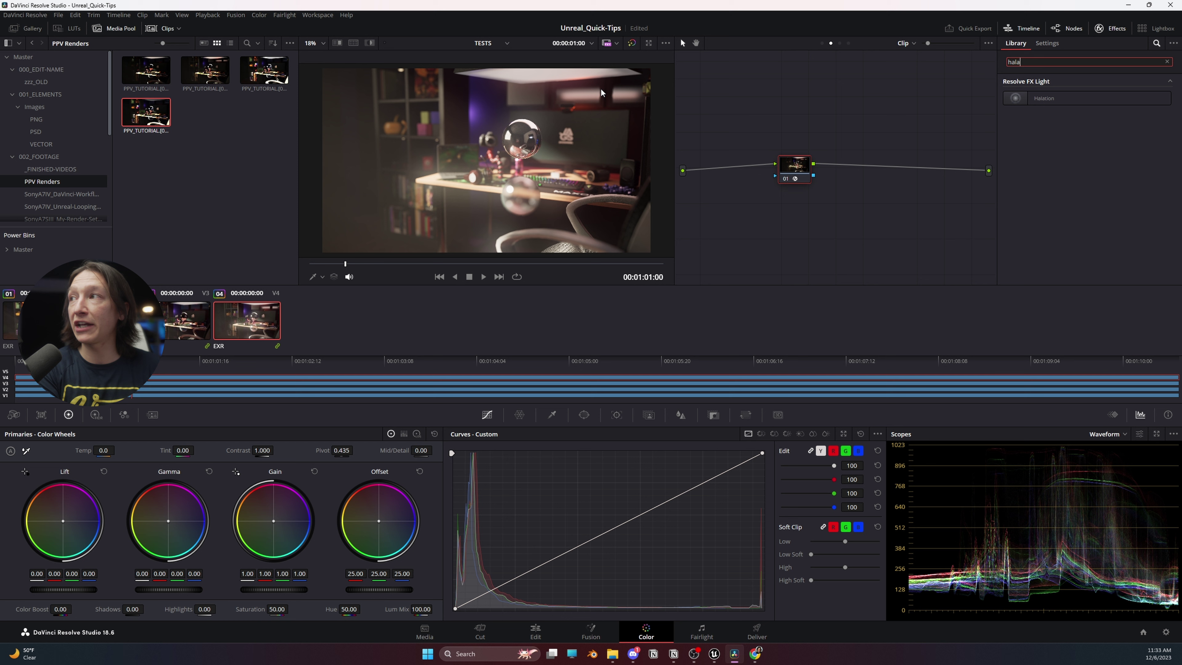
pyautogui.moveTo(1042, 98); pyautogui.dragTo(873, 173)
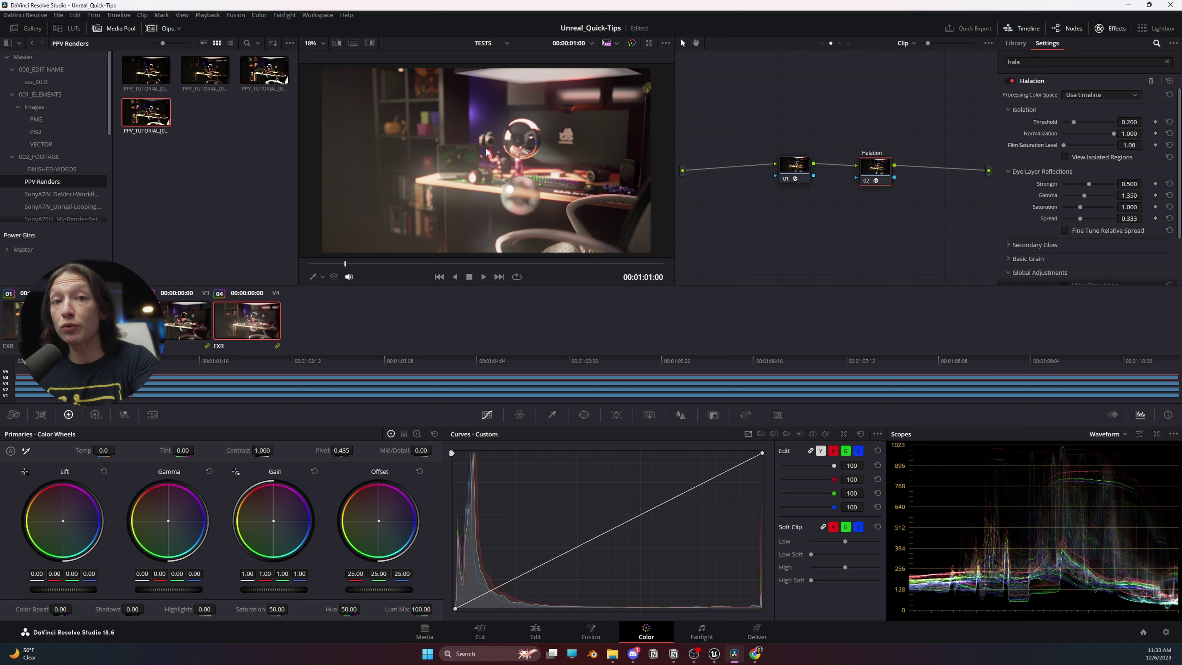
pyautogui.scroll(1, 536, 140)
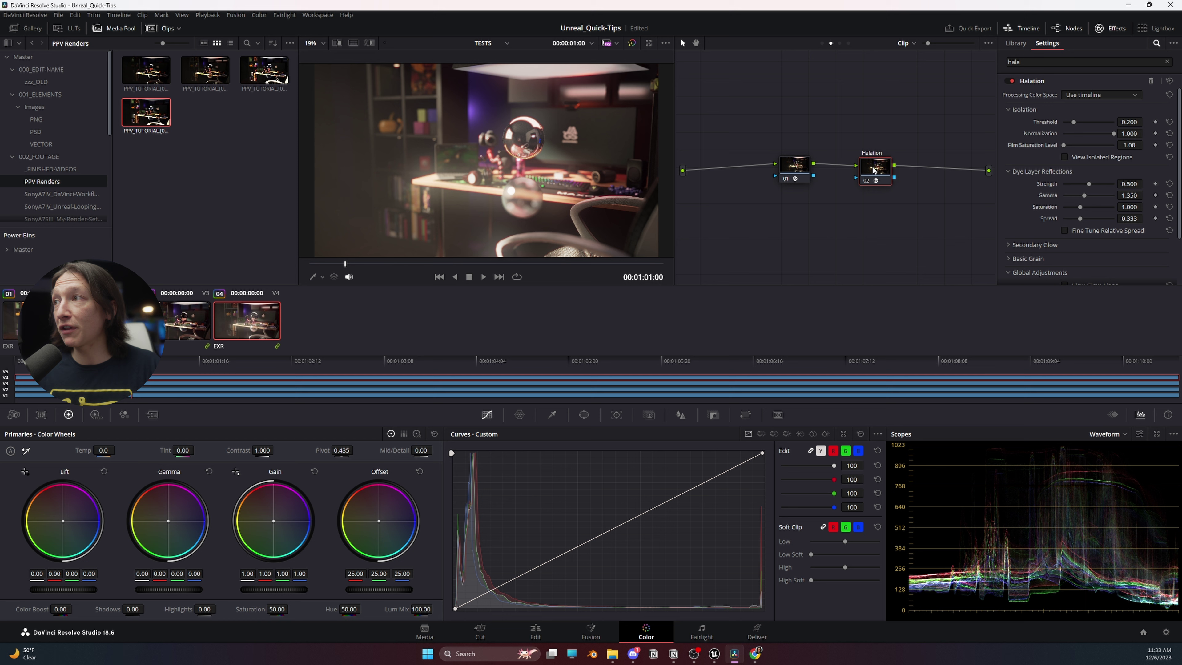
# Step: Add serial node 03 after node 02 with Alt+S
pyautogui.moveTo(873, 171); pyautogui.dragTo(820, 152, button='middle')
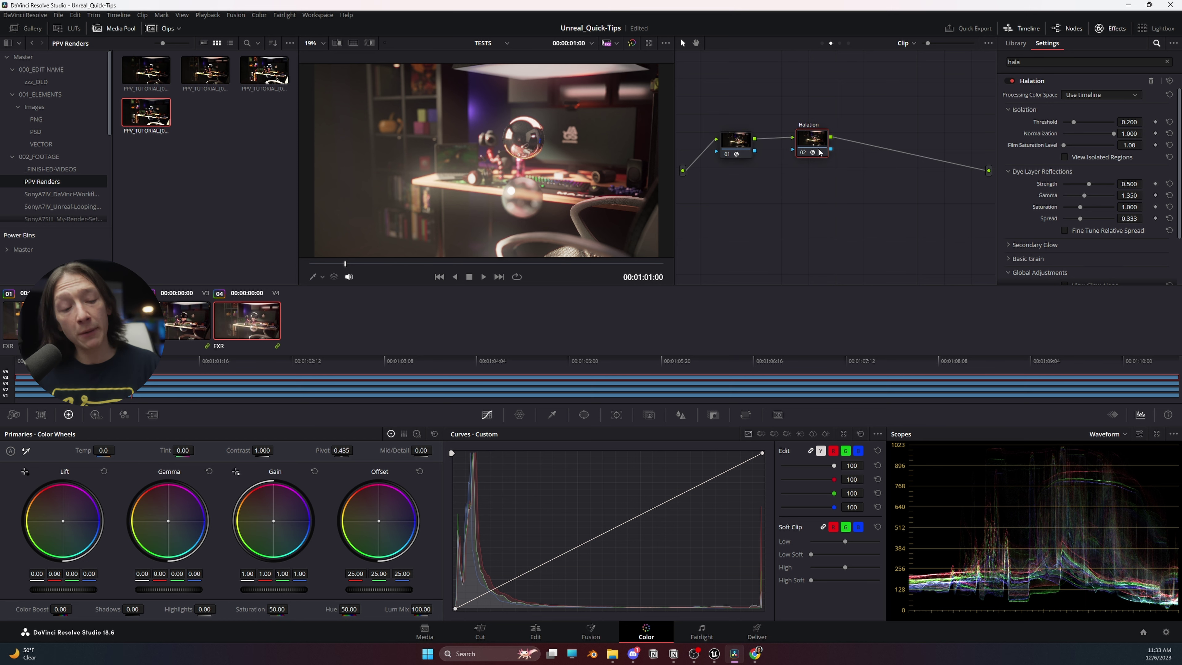
pyautogui.hotkey('alt', 's')
pyautogui.press('Delete')
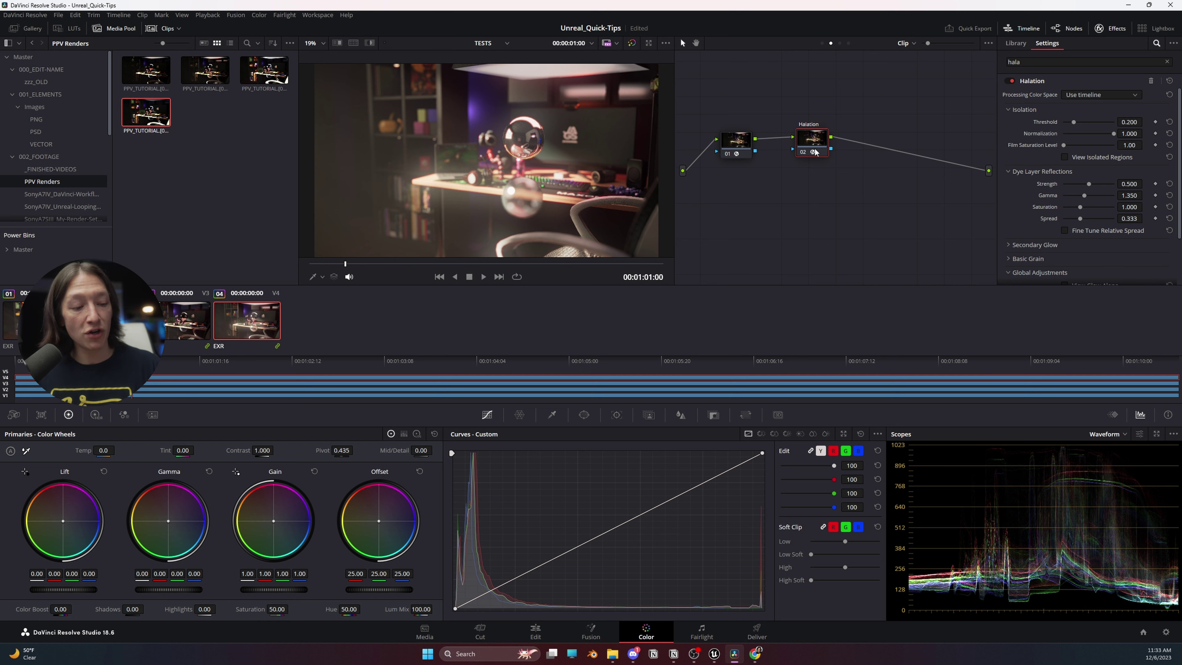
pyautogui.hotkey('alt', 's')
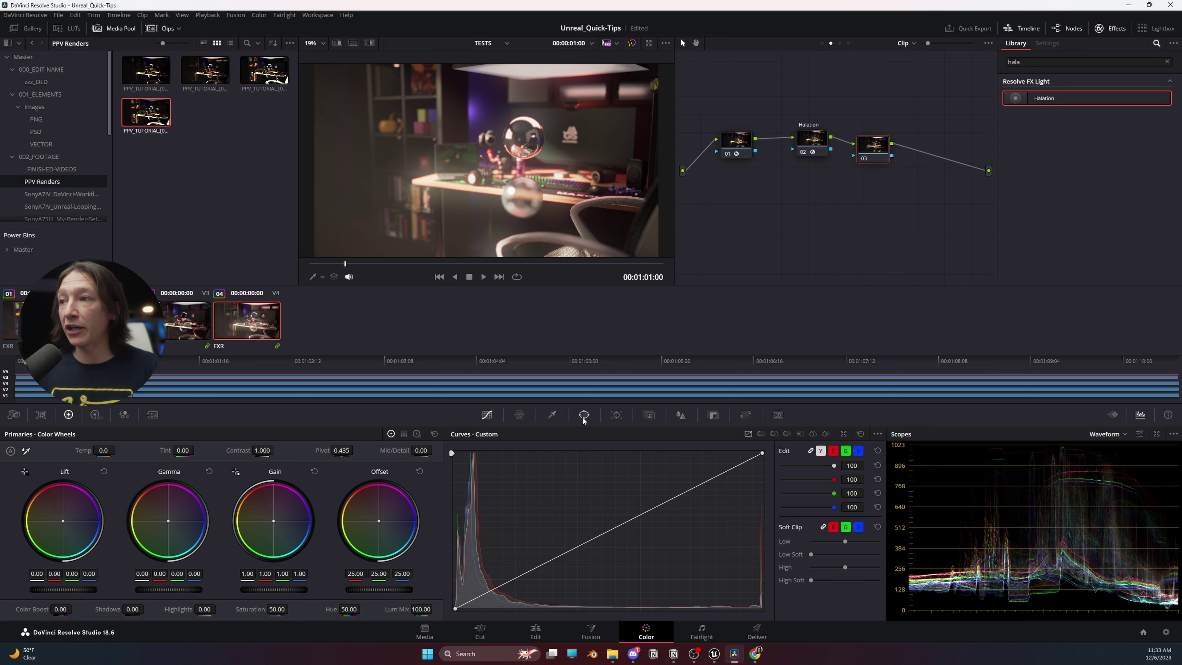
# Step: Give node 03 an inverted soft elliptical Circle window with gain lowered to 0.32
pyautogui.click(583, 416)
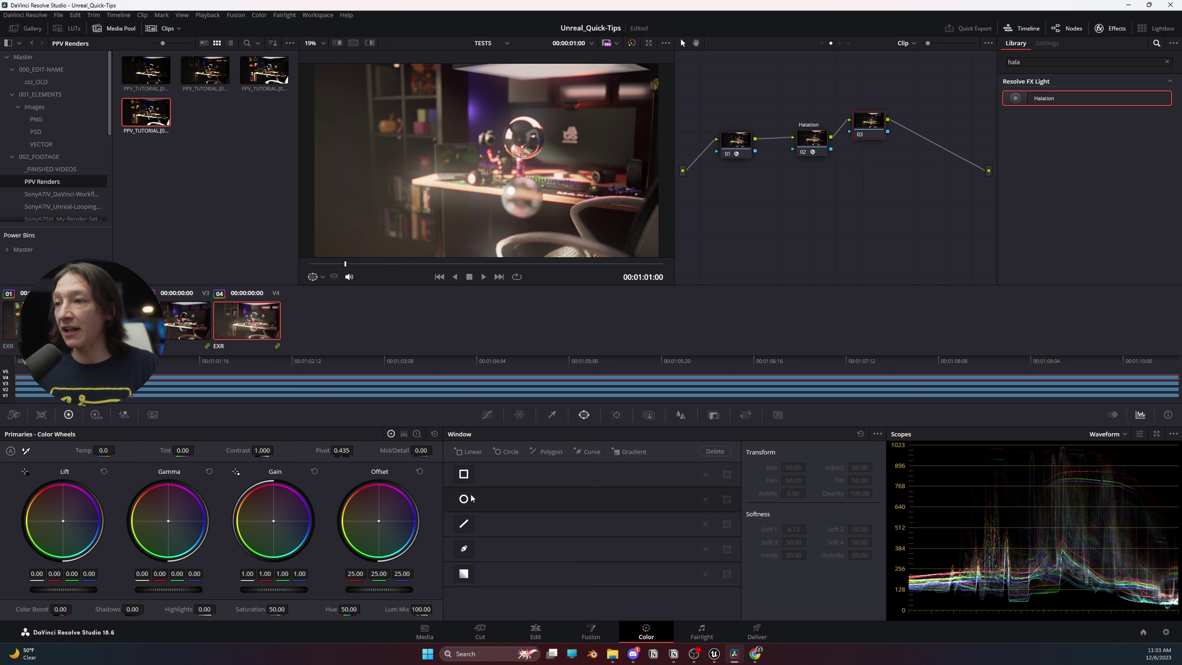
pyautogui.click(464, 501)
pyautogui.moveTo(545, 161); pyautogui.dragTo(622, 174)
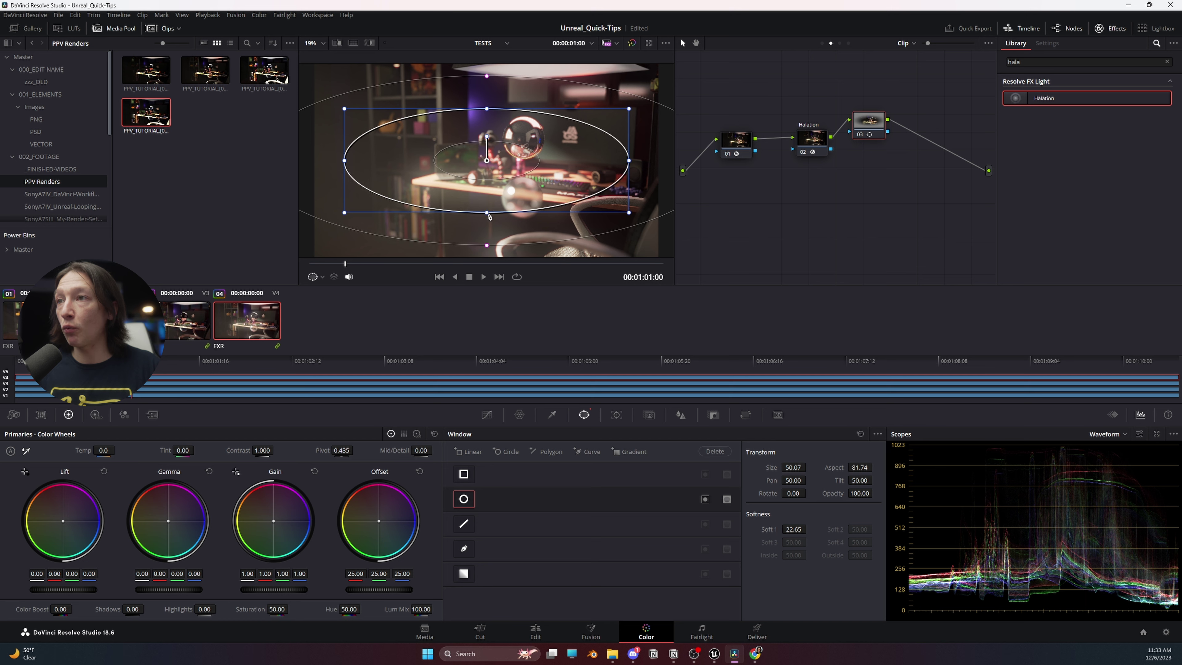
pyautogui.moveTo(486, 212); pyautogui.dragTo(487, 248)
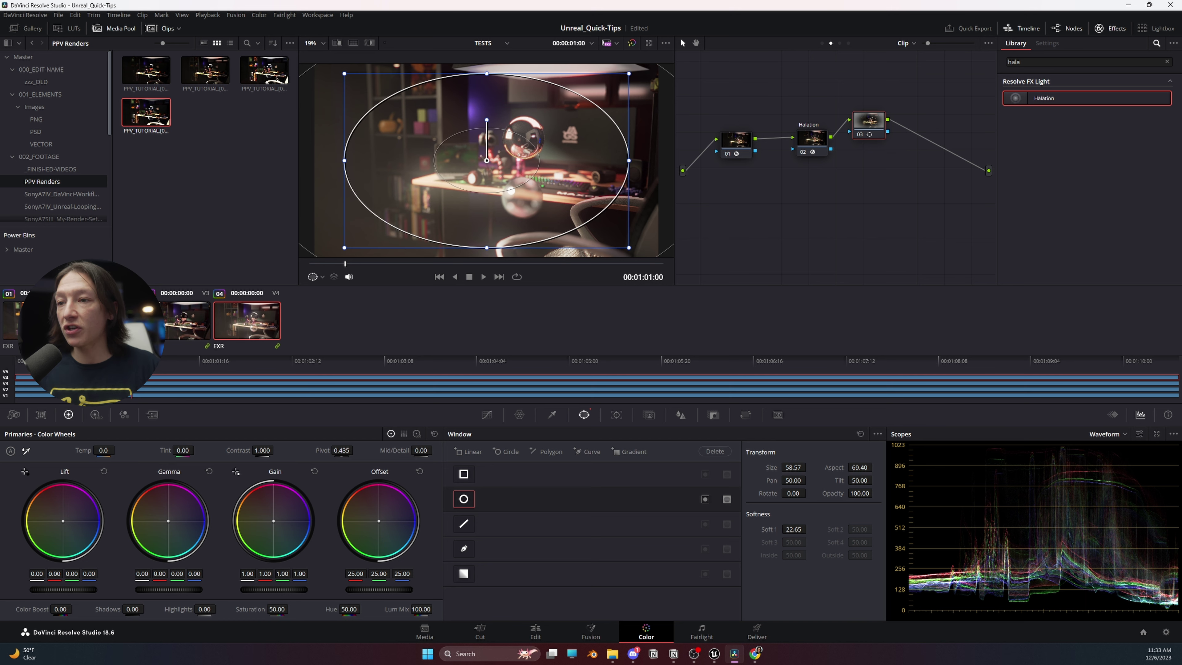
pyautogui.moveTo(274, 589); pyautogui.dragTo(223, 589)
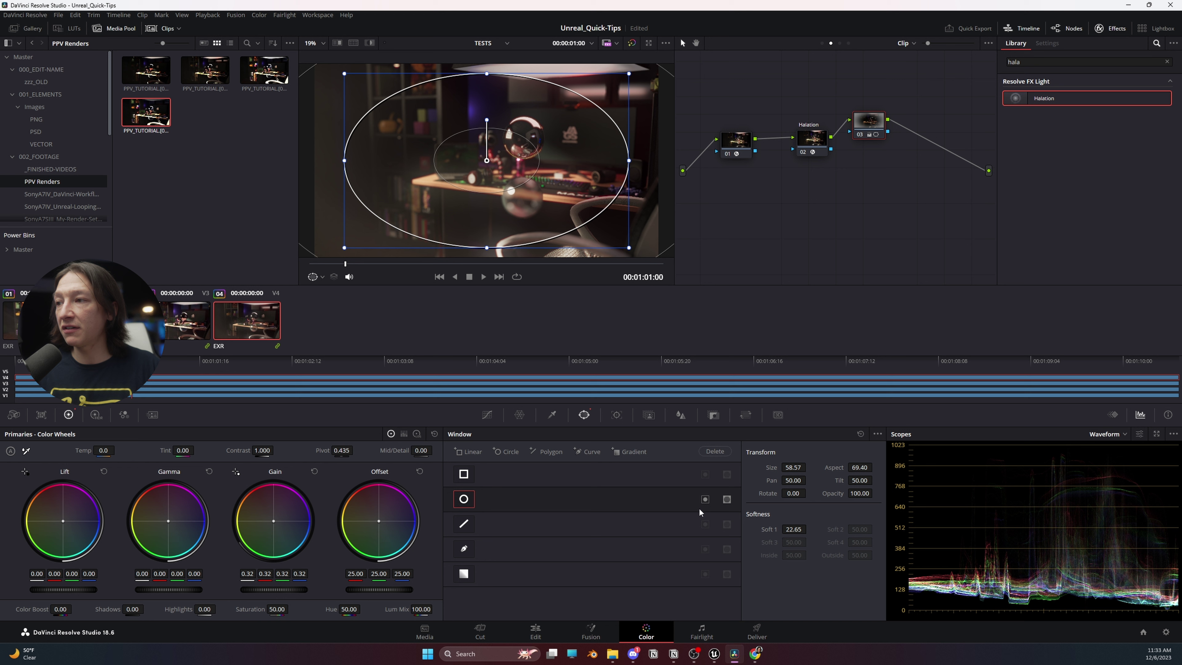
pyautogui.click(705, 499)
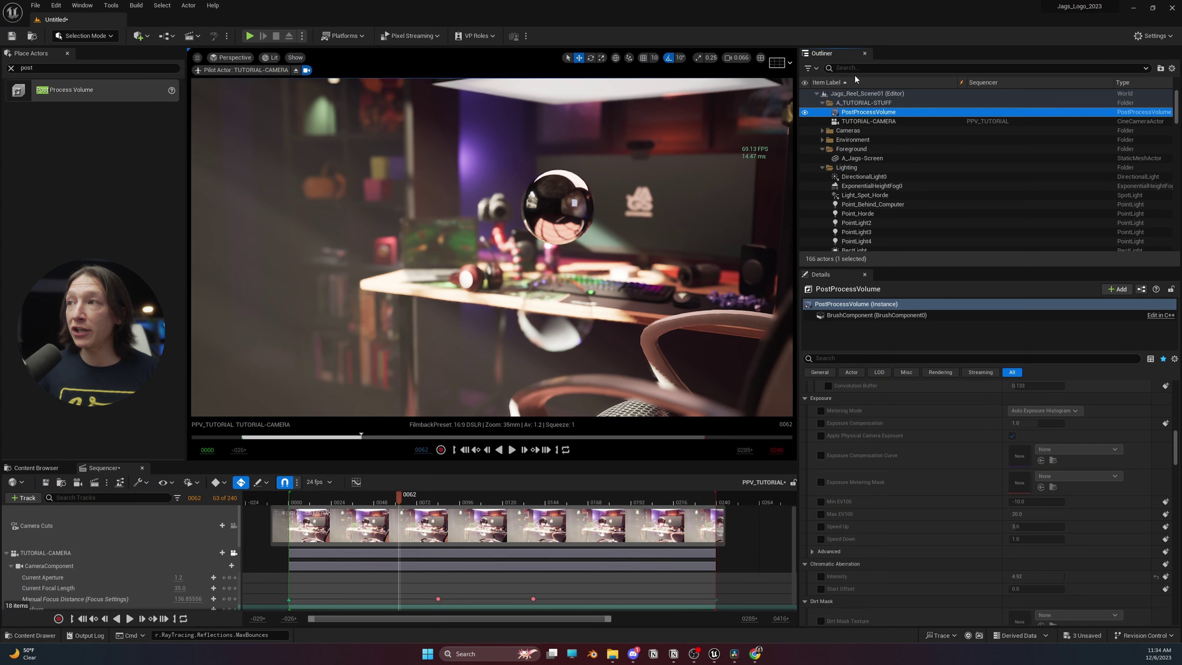
pyautogui.scroll(5, 863, 412)
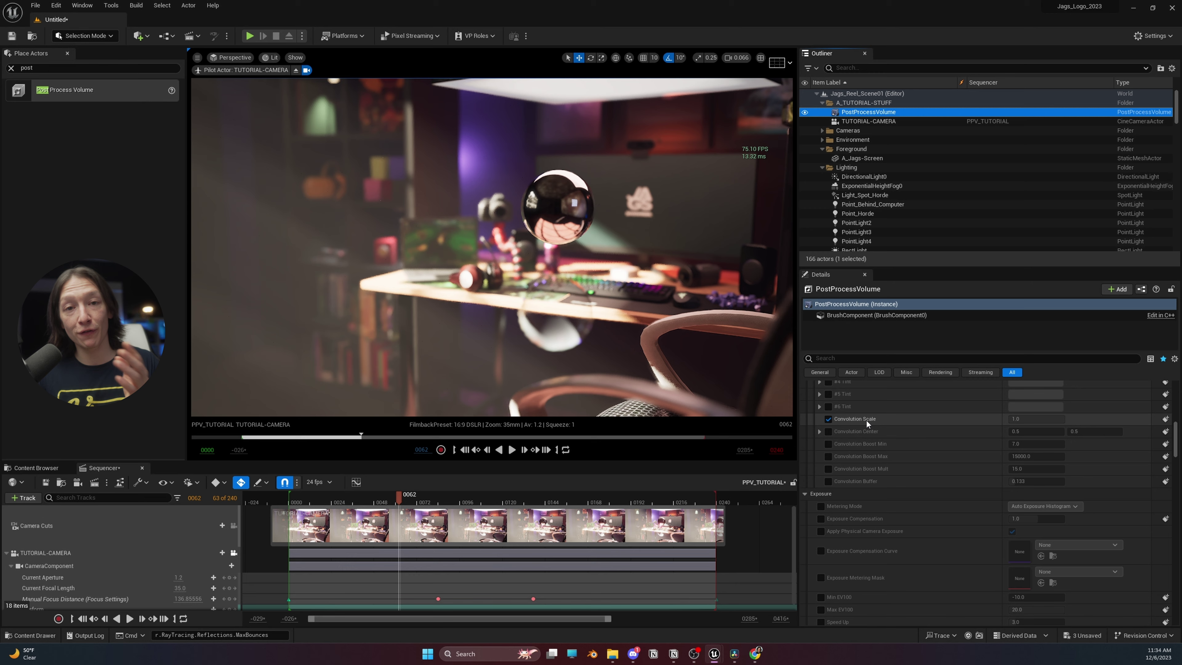